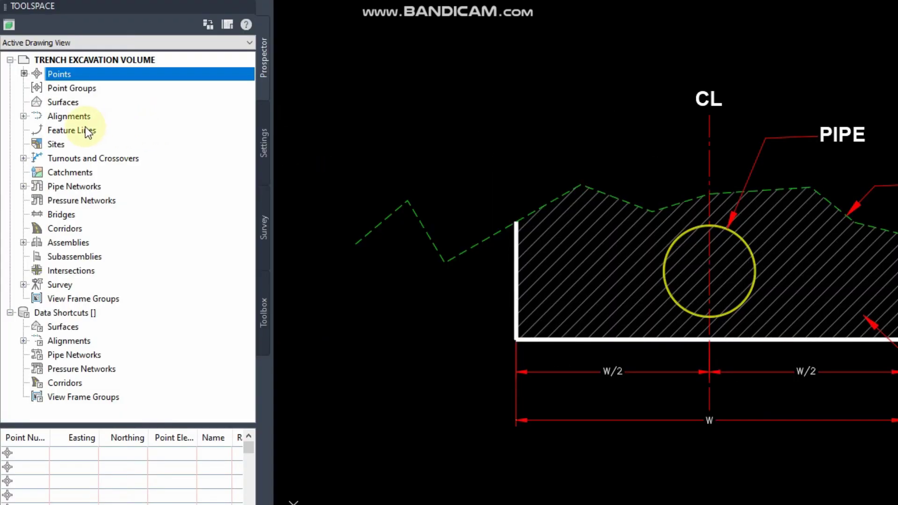
# - Start a new TIN surface from the Surfaces collection and name it NGL
pyautogui.click(86, 105)
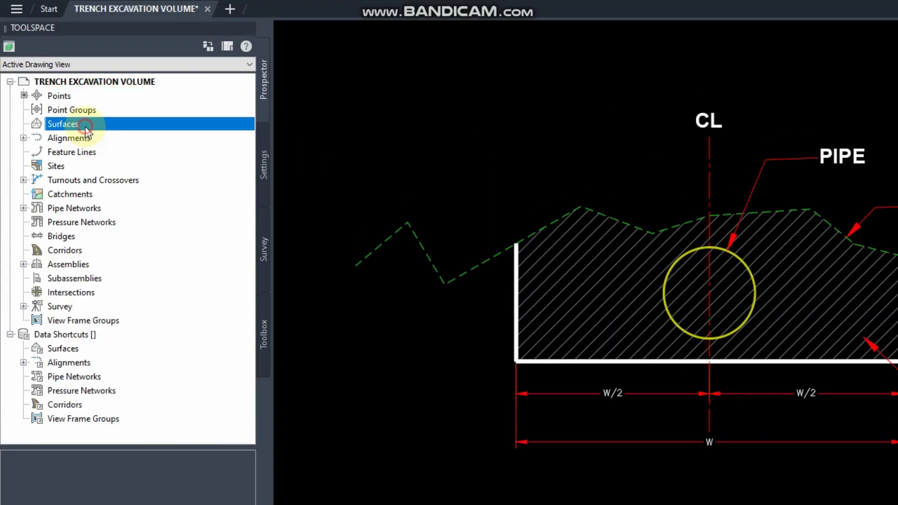
pyautogui.rightClick(86, 105)
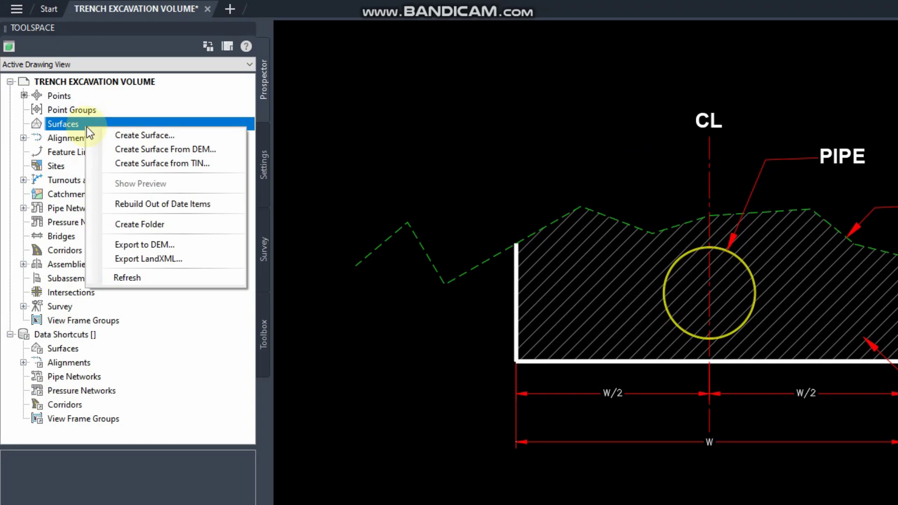
pyautogui.click(107, 136)
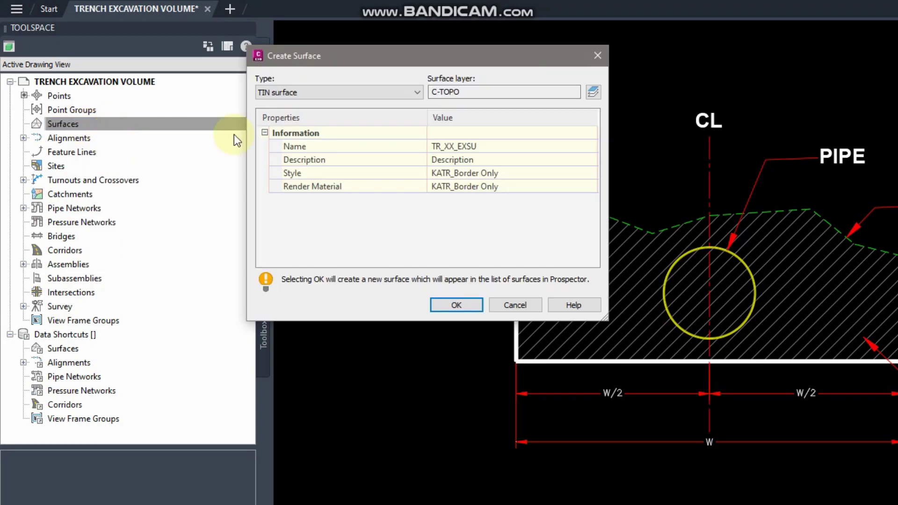
pyautogui.click(491, 146)
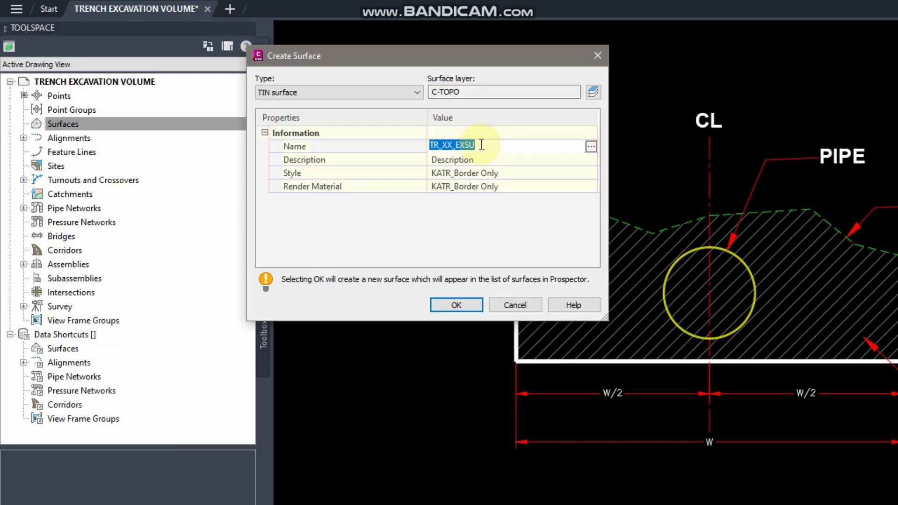
pyautogui.write('NGL')
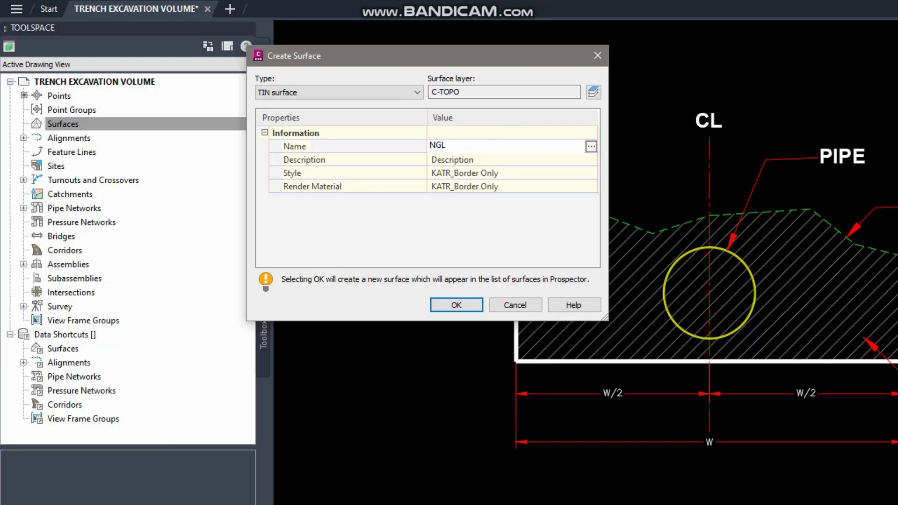
# - Set the NGL surface style to Contours 1m and 5m (Background) and create the surface
pyautogui.click(548, 176)
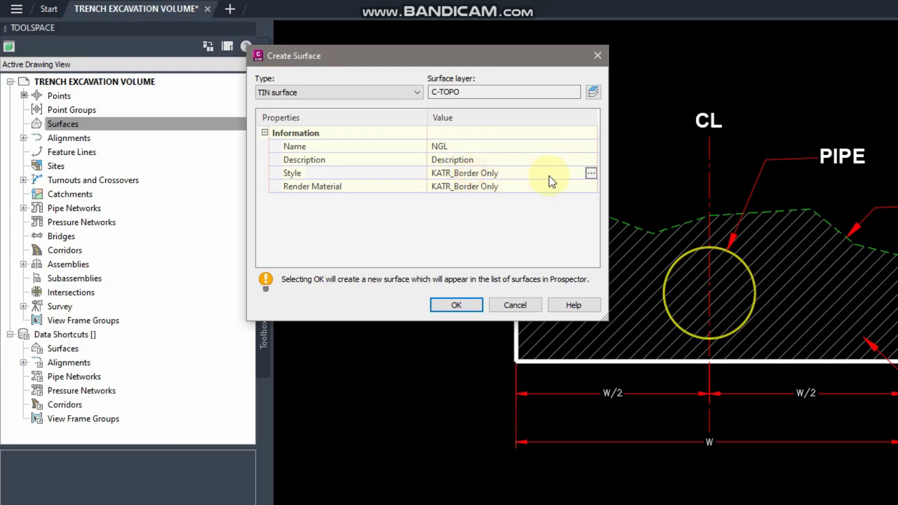
pyautogui.click(587, 176)
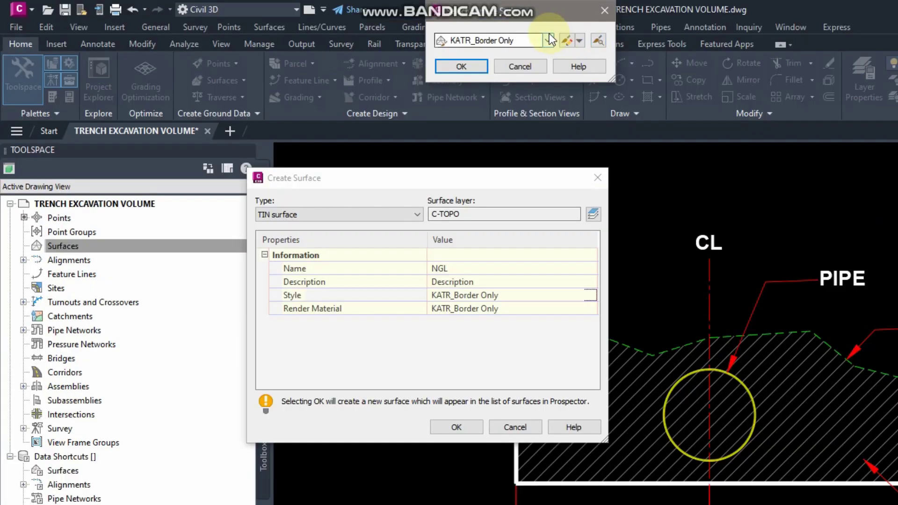
pyautogui.click(547, 40)
pyautogui.scroll(2, 545, 57)
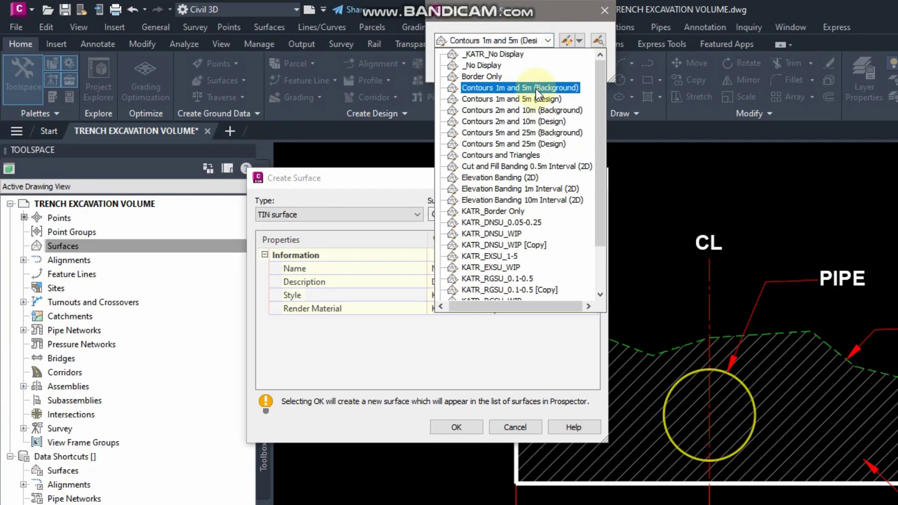
pyautogui.click(538, 86)
pyautogui.click(461, 67)
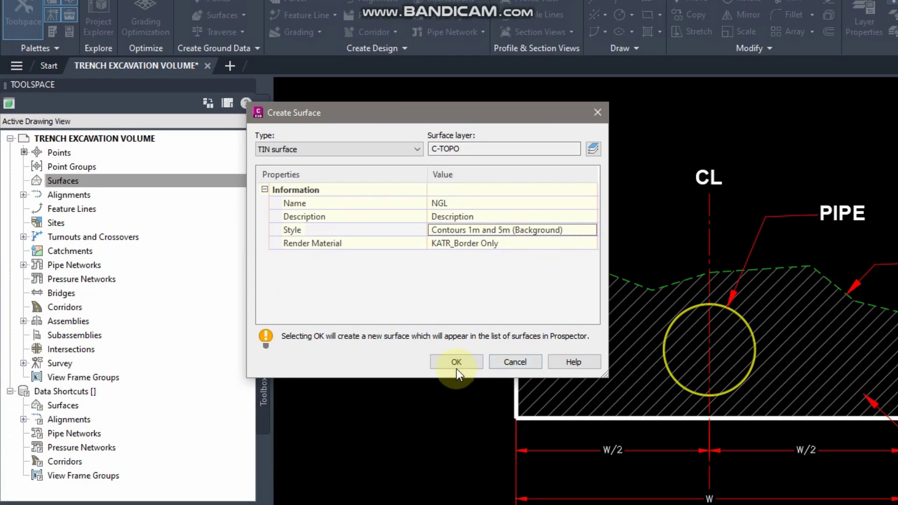
pyautogui.click(454, 362)
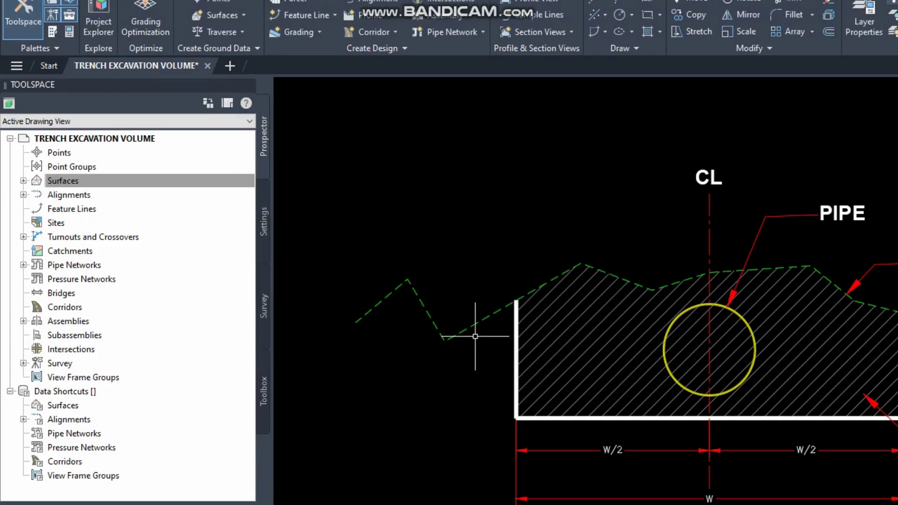
# - Start a second TIN surface from the Surfaces collection and name it EXC SUR
pyautogui.click(23, 180)
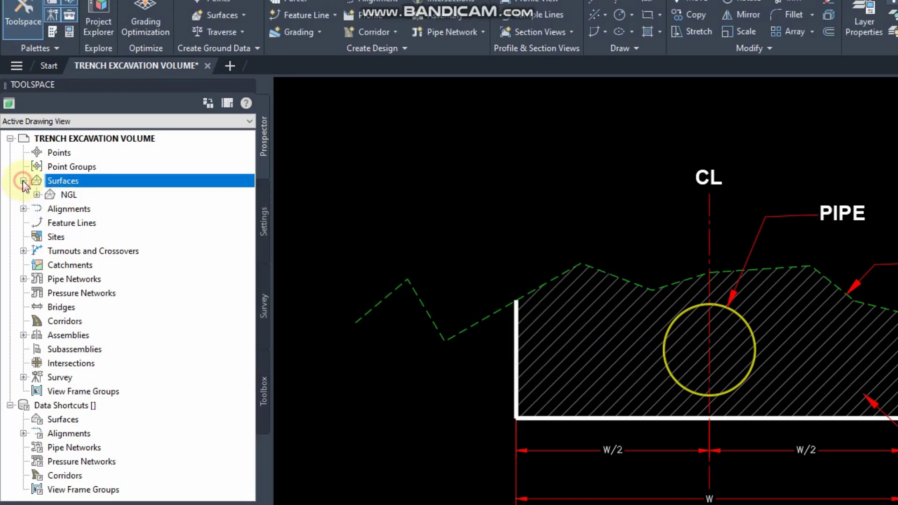
pyautogui.rightClick(89, 182)
pyautogui.click(116, 193)
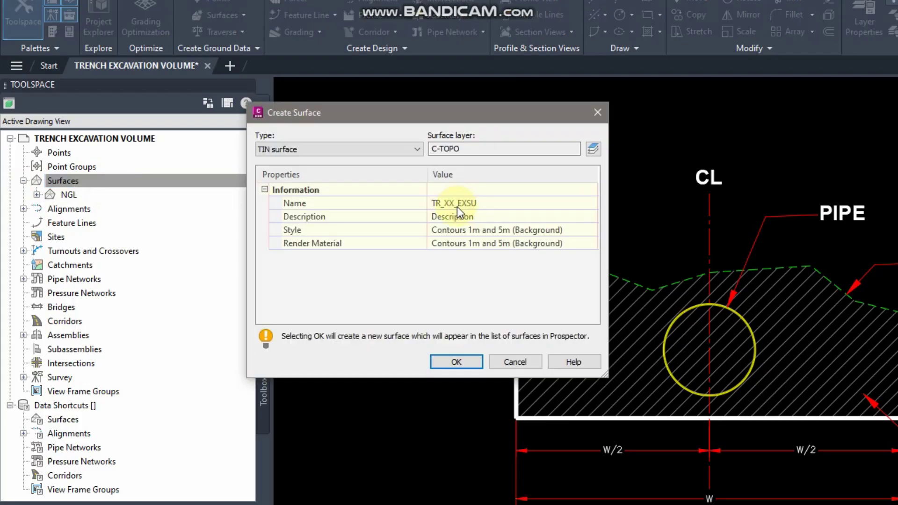
pyautogui.click(484, 203)
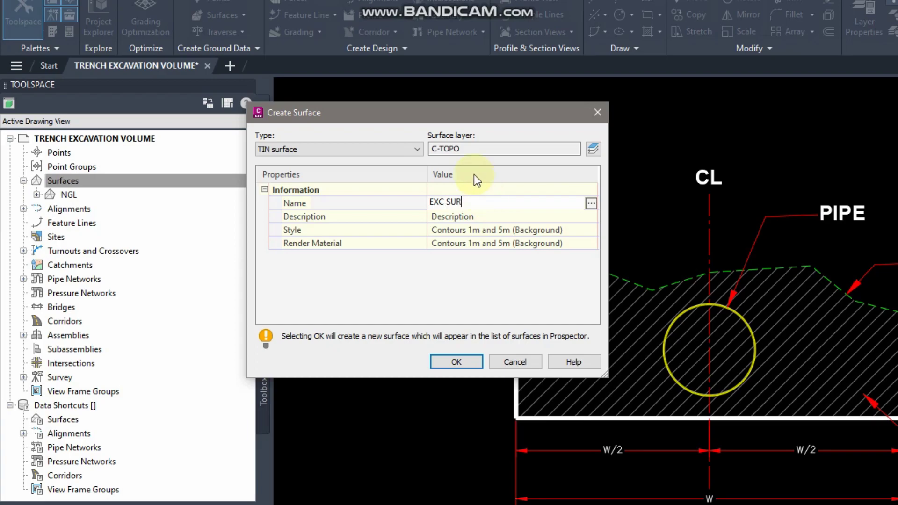
# - Set the EXC SUR surface style to Contours 1m and 5m (Design) and create the surface
pyautogui.click(541, 231)
pyautogui.click(590, 230)
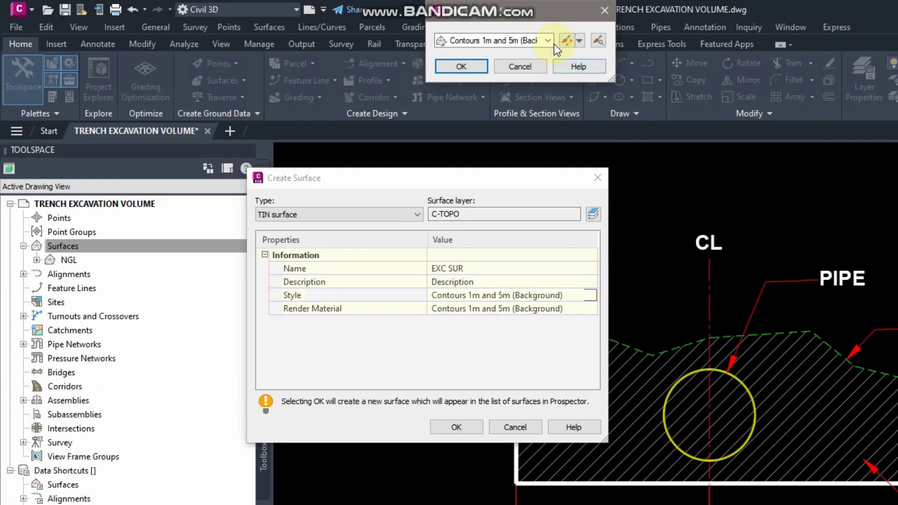
pyautogui.click(548, 41)
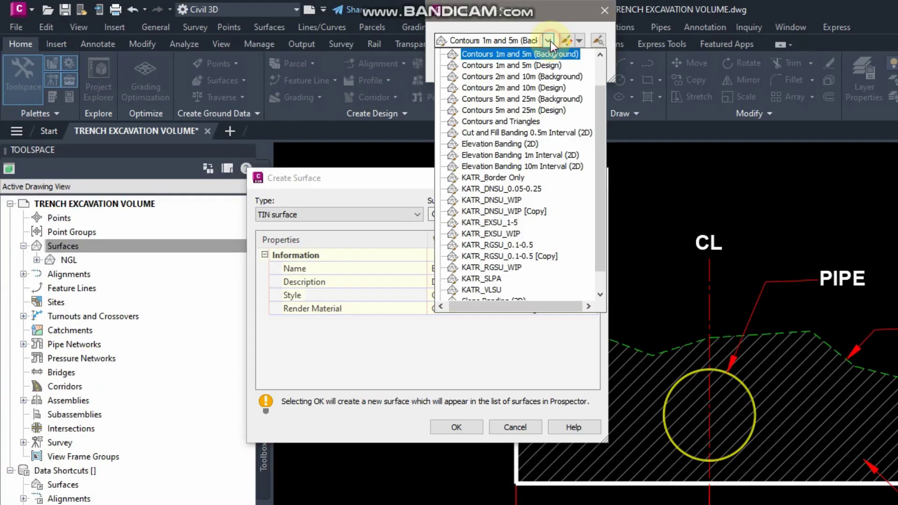
pyautogui.click(538, 65)
pyautogui.click(484, 65)
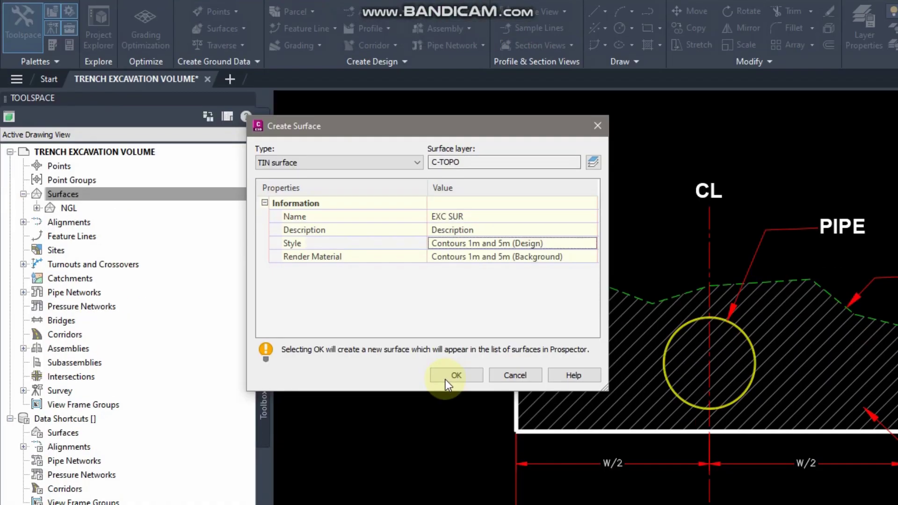
pyautogui.click(451, 428)
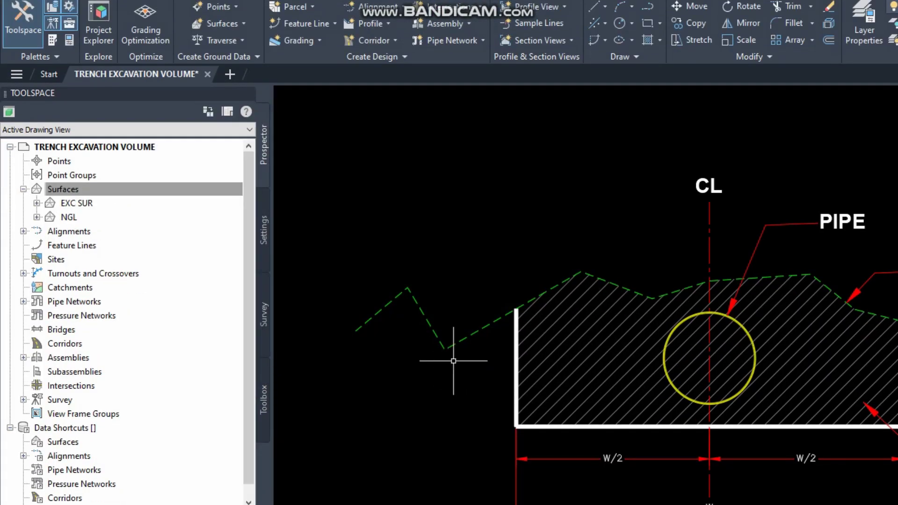
pyautogui.click(12, 205)
pyautogui.click(37, 217)
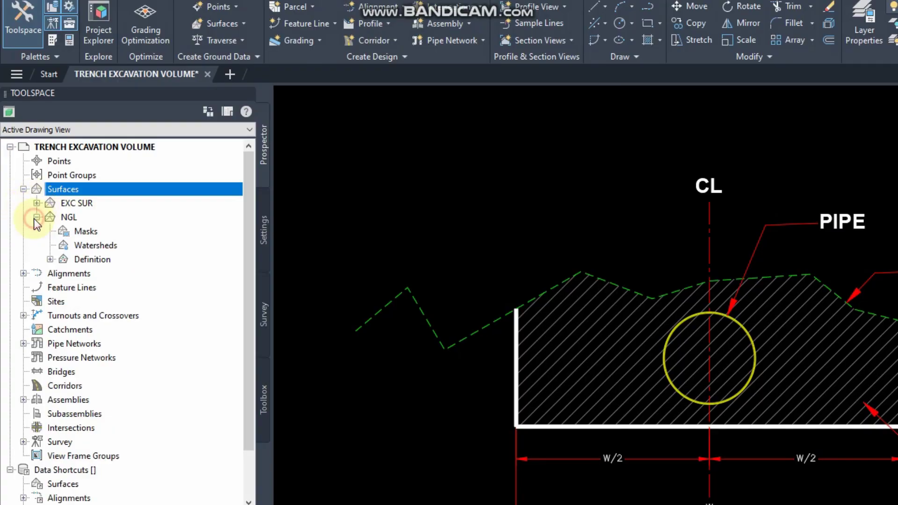
pyautogui.click(49, 259)
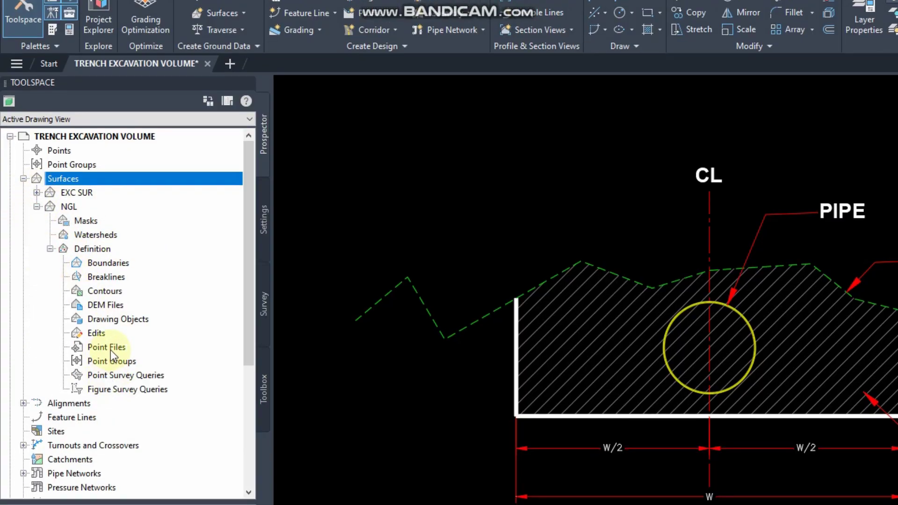
pyautogui.click(112, 357)
pyautogui.rightClick(114, 352)
pyautogui.click(172, 362)
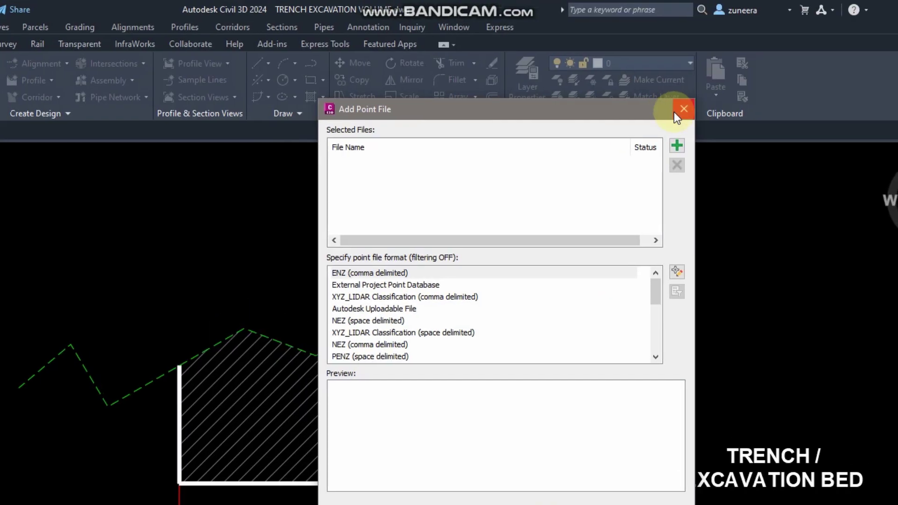
pyautogui.click(866, 41)
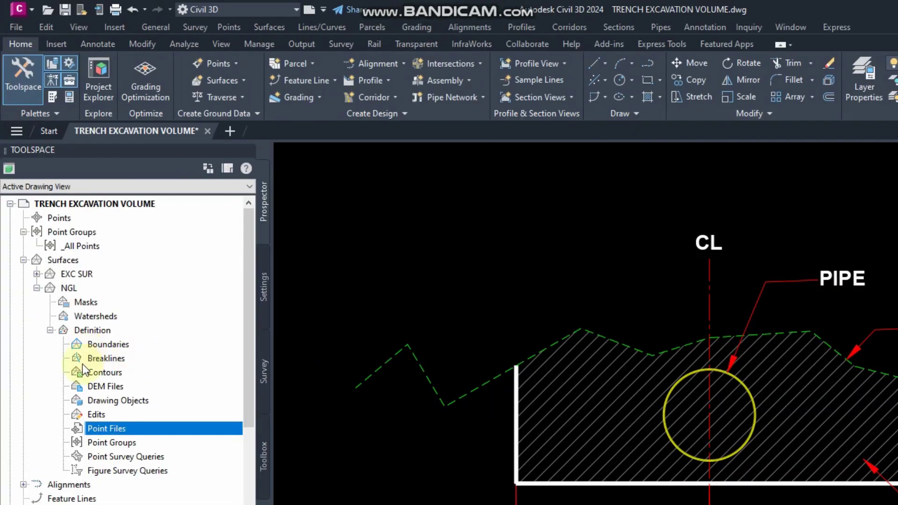
pyautogui.click(49, 330)
# - Start a point import with NGl 92.csv from the Desktop as source file, using the PNEZD (comma delimited) format
pyautogui.rightClick(56, 217)
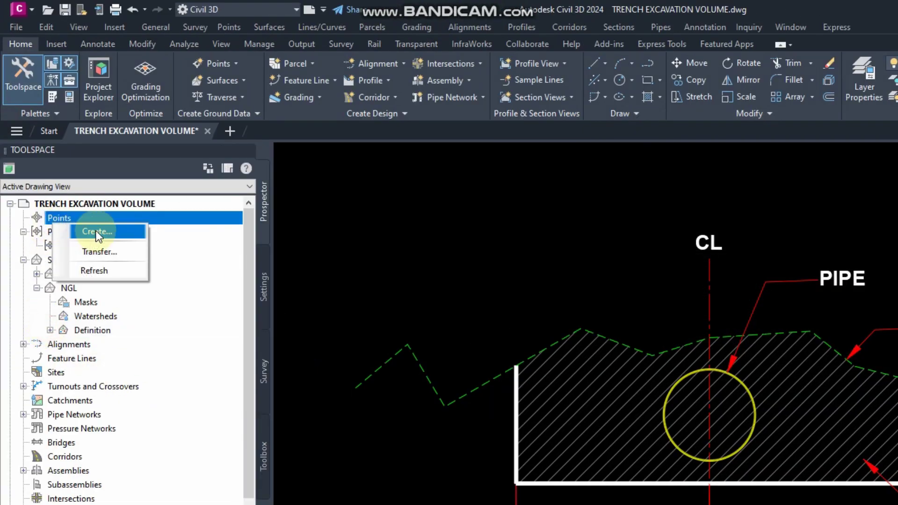
pyautogui.click(96, 230)
pyautogui.click(522, 239)
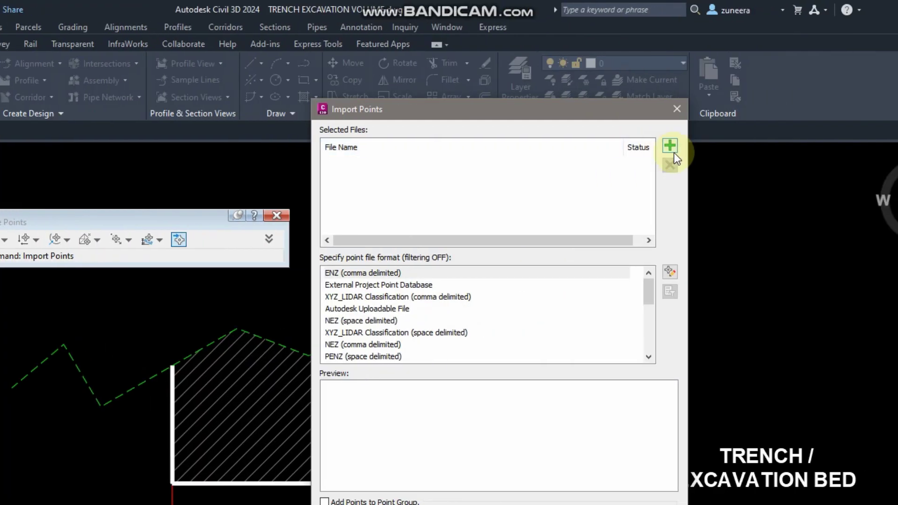
pyautogui.click(897, 145)
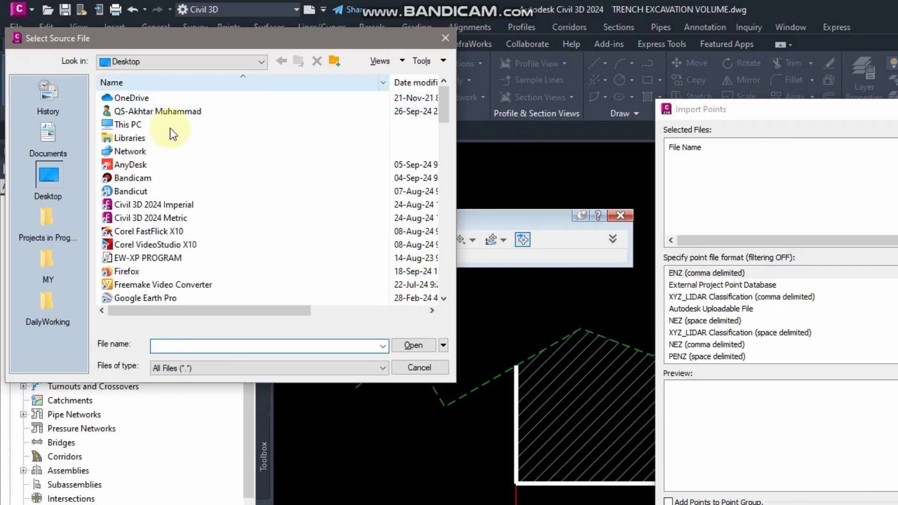
pyautogui.moveTo(440, 119); pyautogui.dragTo(450, 250)
pyautogui.click(407, 231)
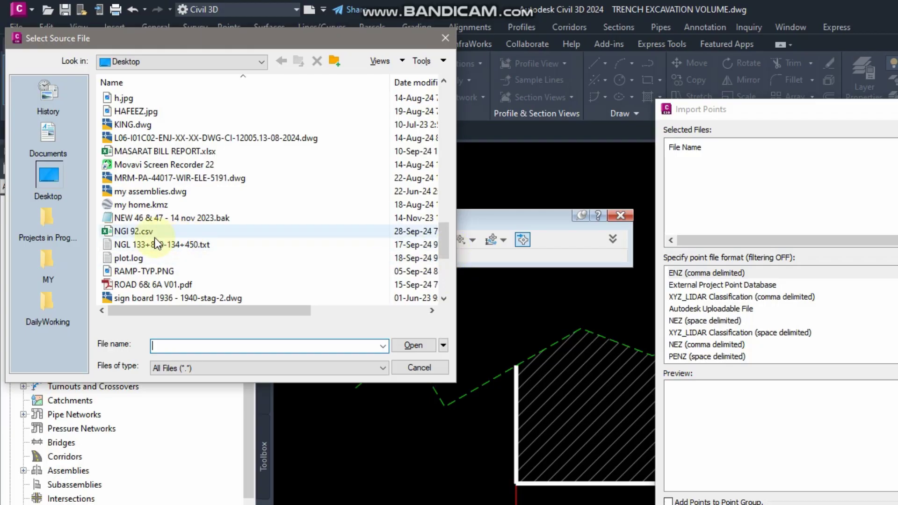
pyautogui.click(397, 347)
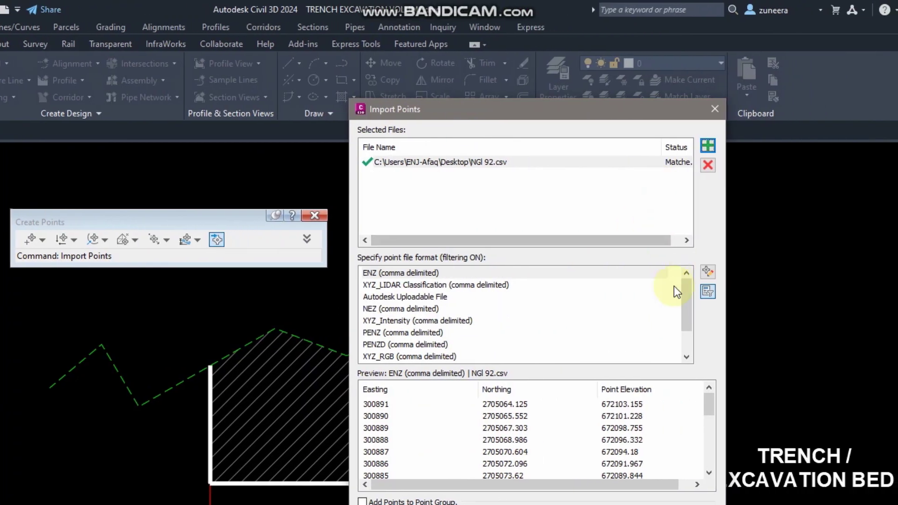
pyautogui.moveTo(674, 291); pyautogui.dragTo(674, 326)
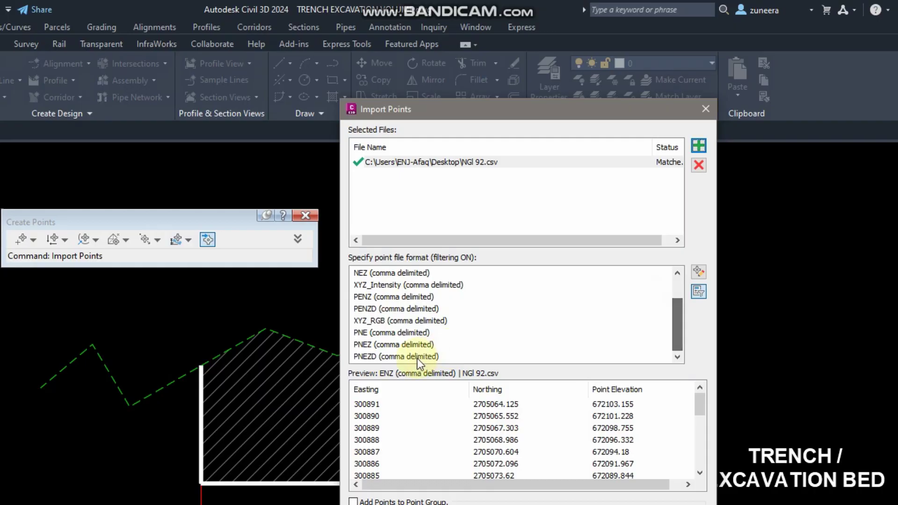
pyautogui.click(419, 357)
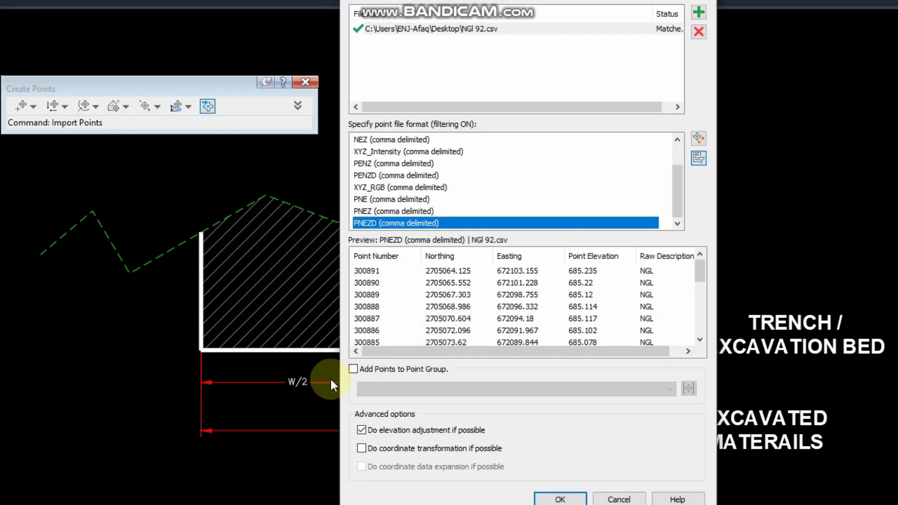
# - Assign the points to a new point group named NGL and complete the import
pyautogui.click(374, 497)
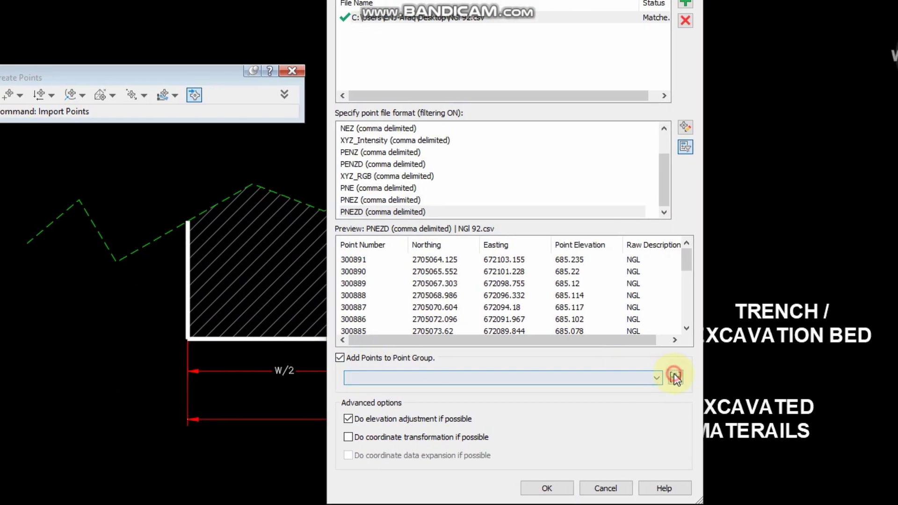
pyautogui.click(689, 388)
pyautogui.write('NGL')
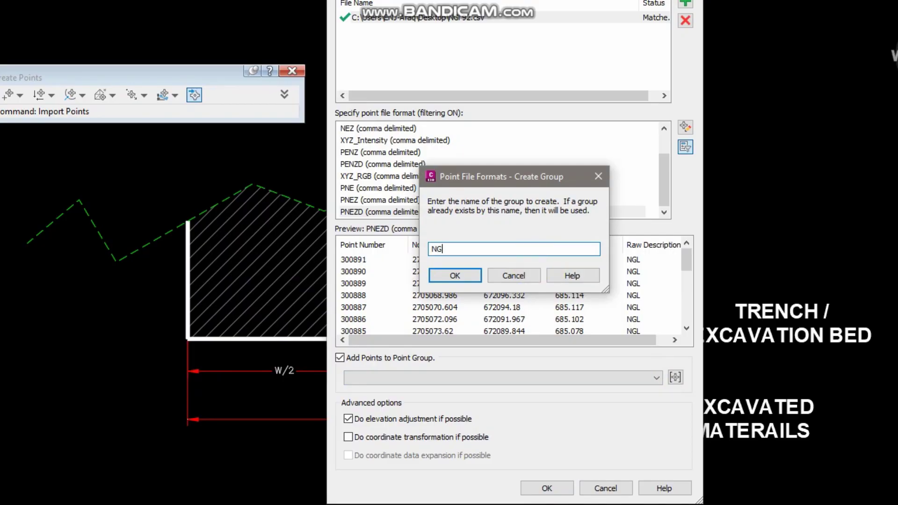
pyautogui.click(468, 275)
pyautogui.click(533, 488)
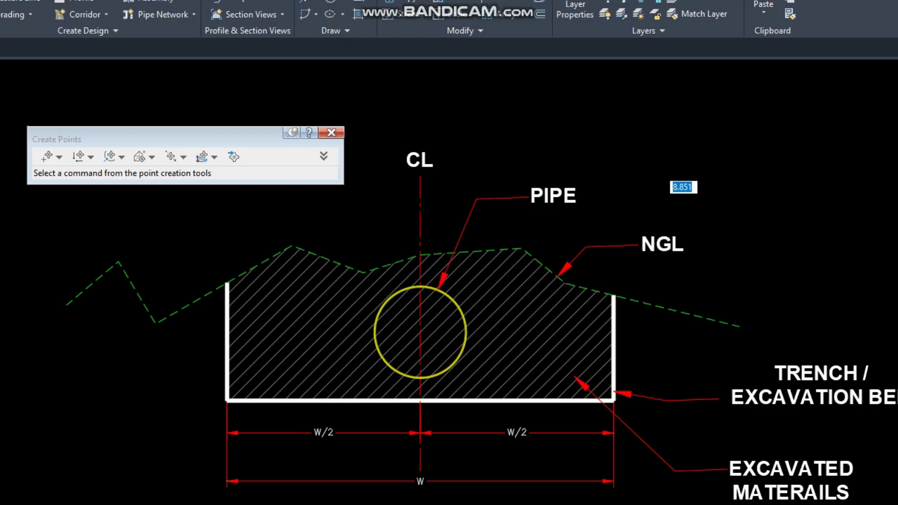
# - Show the full extent of the imported points and set the annotation scale to 1:250
pyautogui.middleClick(663, 178)
pyautogui.middleClick(663, 178)
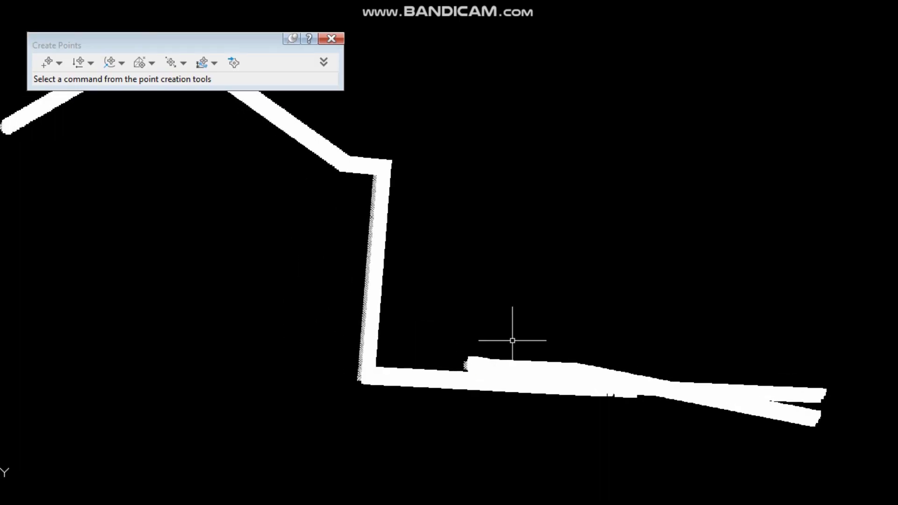
pyautogui.scroll(-2, 553, 373)
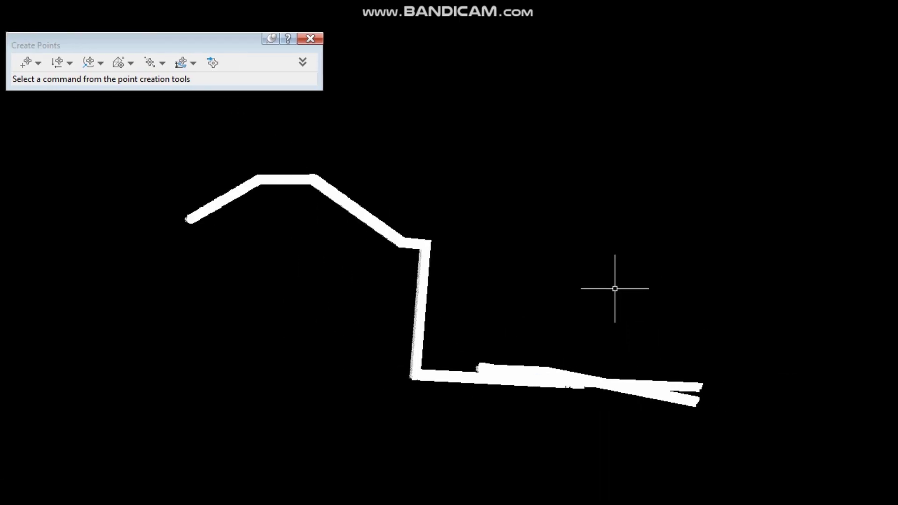
pyautogui.scroll(2, 520, 368)
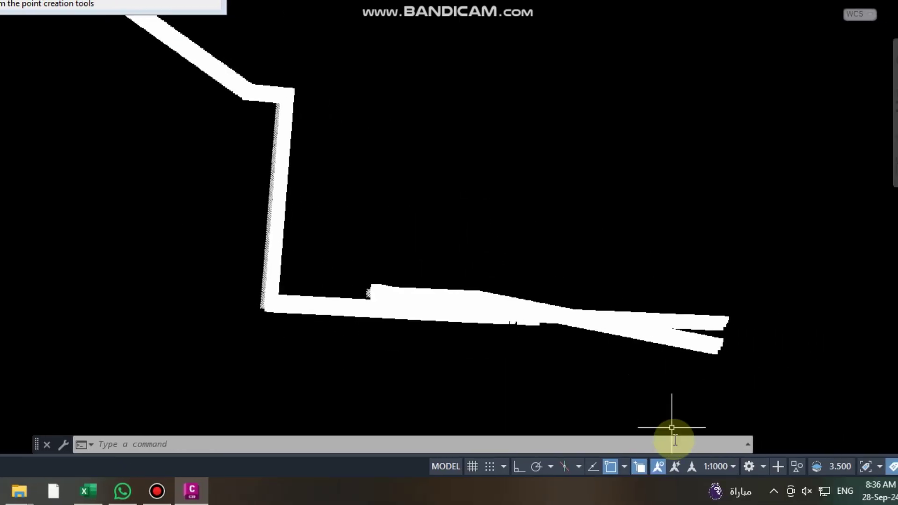
pyautogui.click(685, 466)
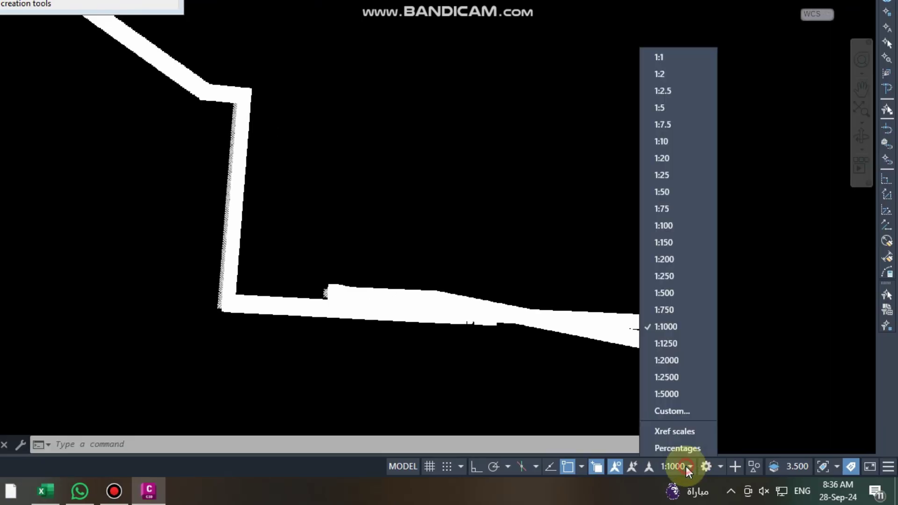
pyautogui.click(673, 275)
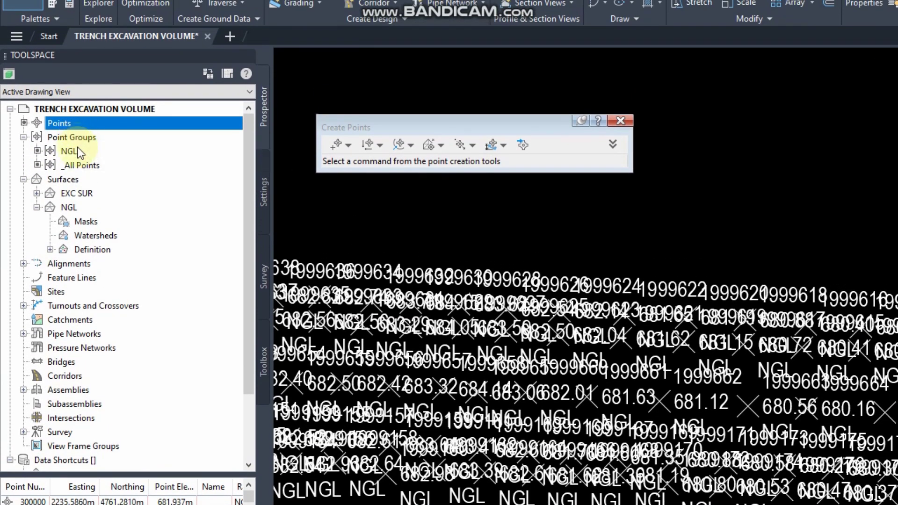
# - Set the NGL point group's point label style to Elevation Only and apply it
pyautogui.click(76, 119)
pyautogui.rightClick(79, 154)
pyautogui.click(122, 156)
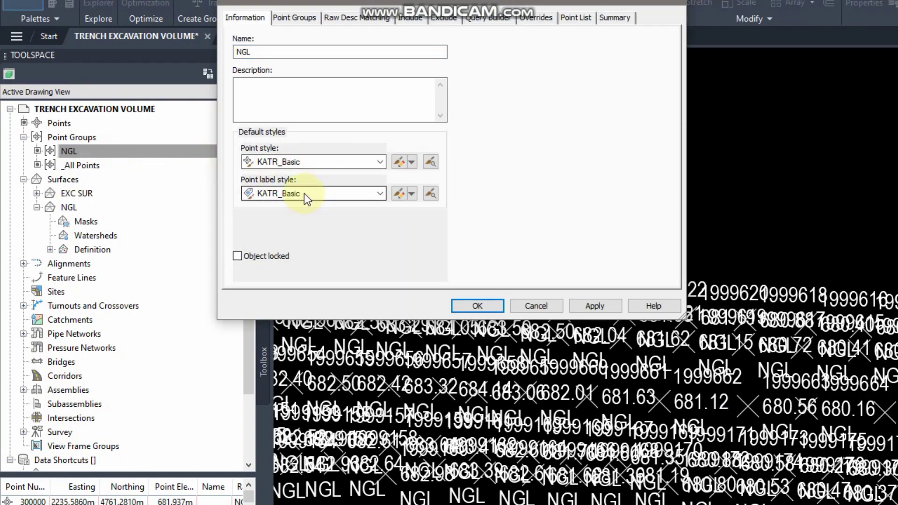
pyautogui.click(308, 195)
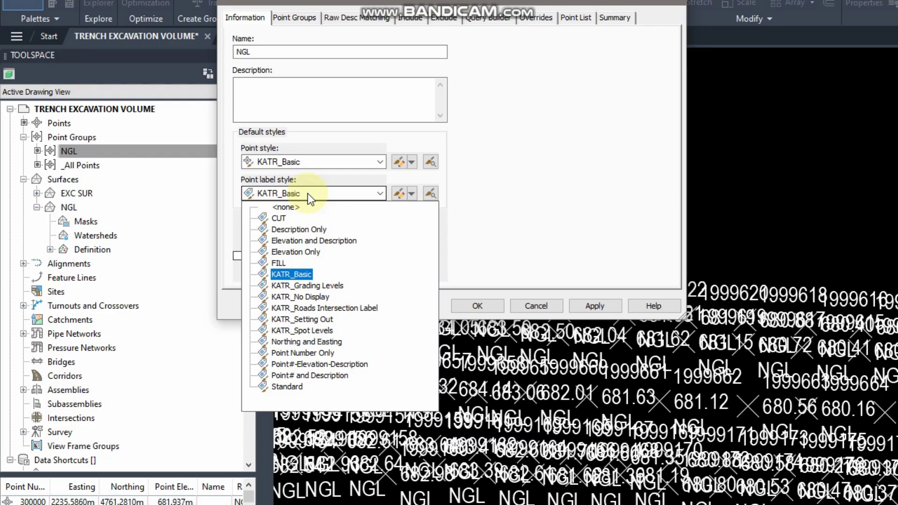
pyautogui.click(302, 252)
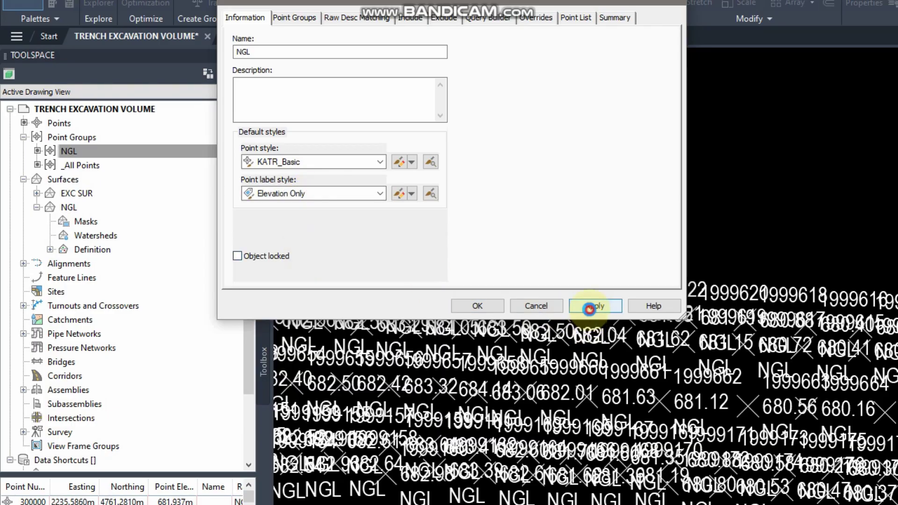
pyautogui.click(589, 309)
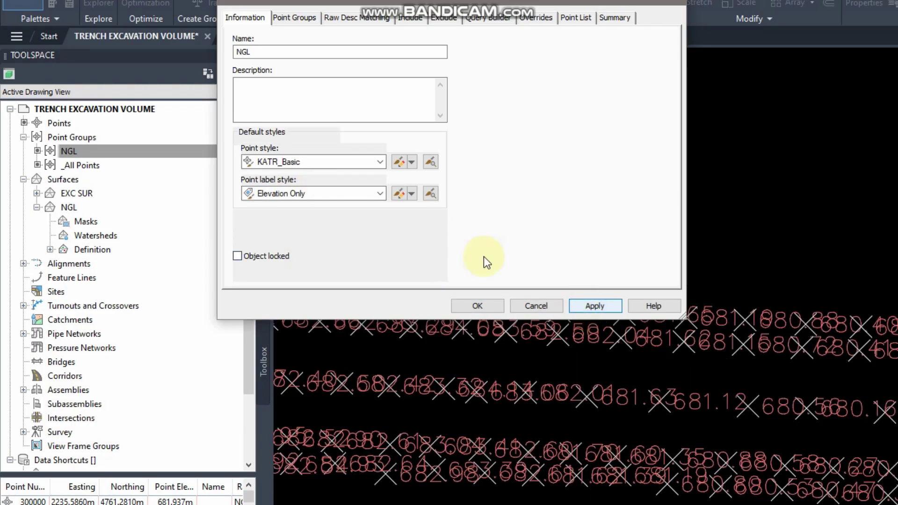
# - Set the NGL point group's point style to KATR_Benchmark and accept the point group properties
pyautogui.click(360, 161)
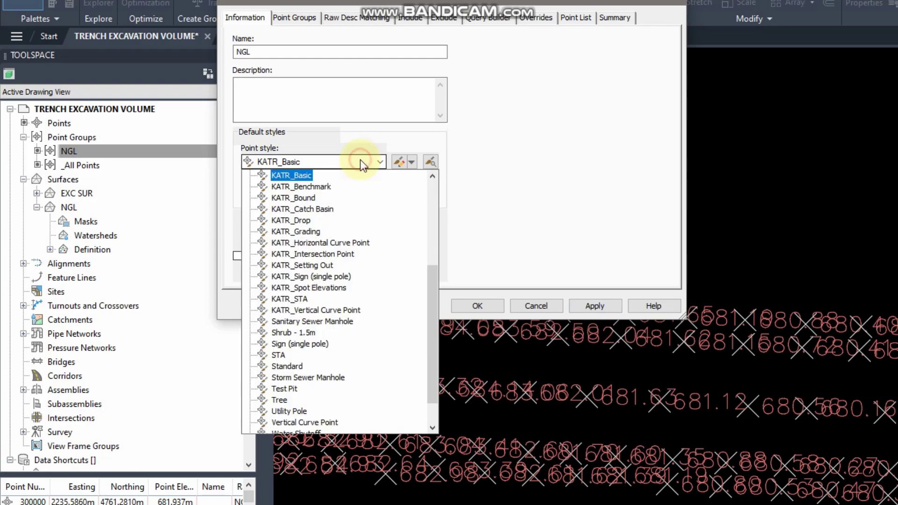
pyautogui.click(322, 186)
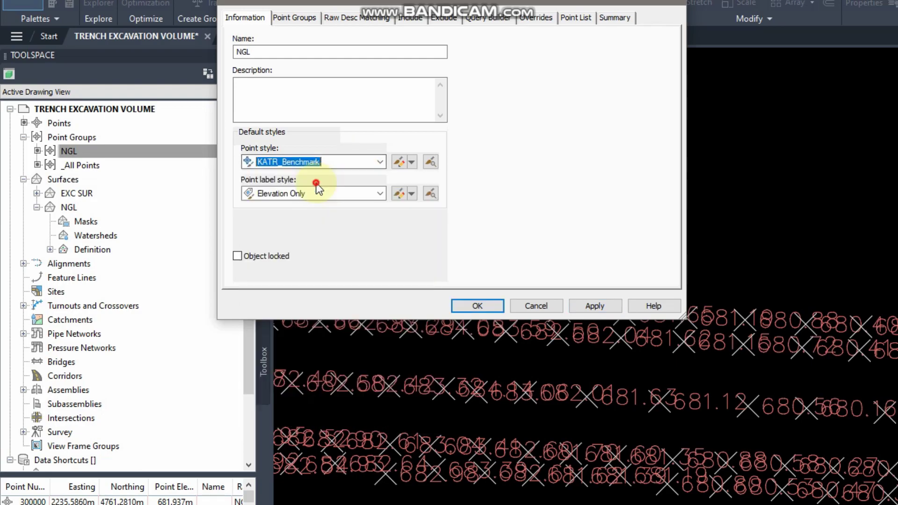
pyautogui.click(587, 305)
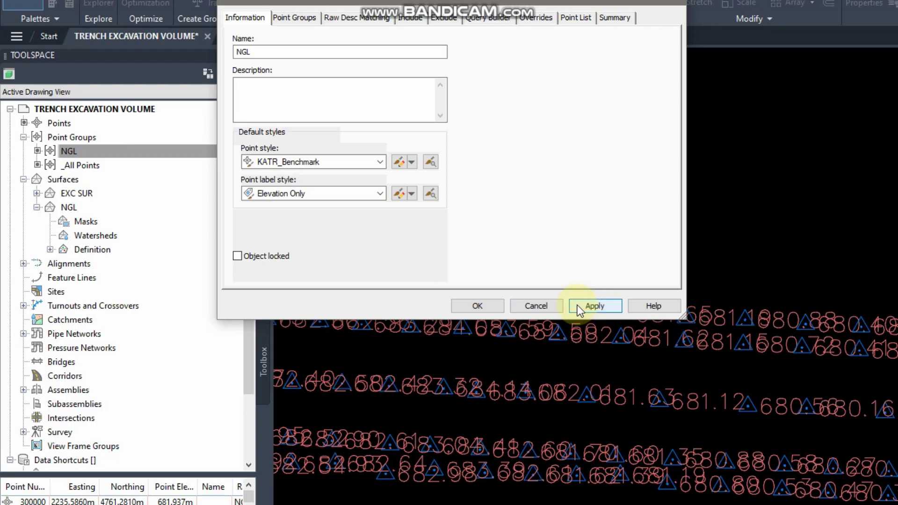
pyautogui.click(477, 305)
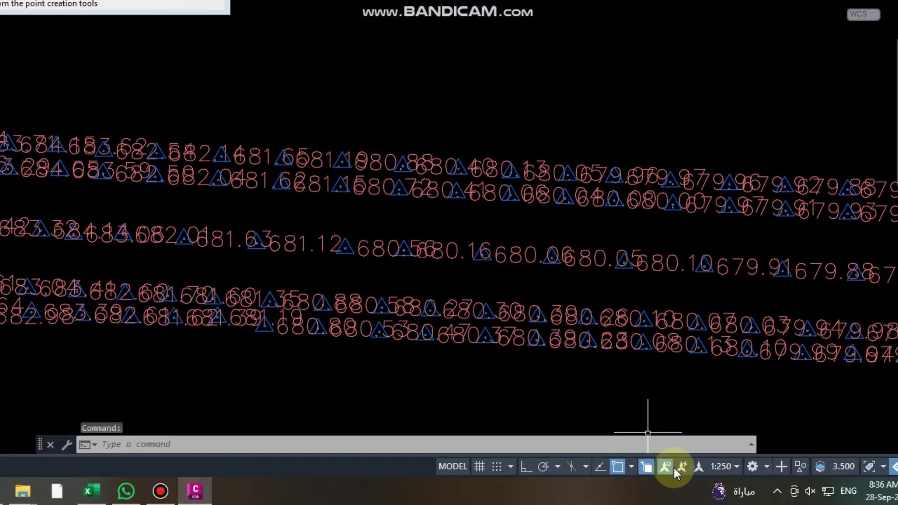
# - Set the annotation scale to 1:100
pyautogui.click(676, 466)
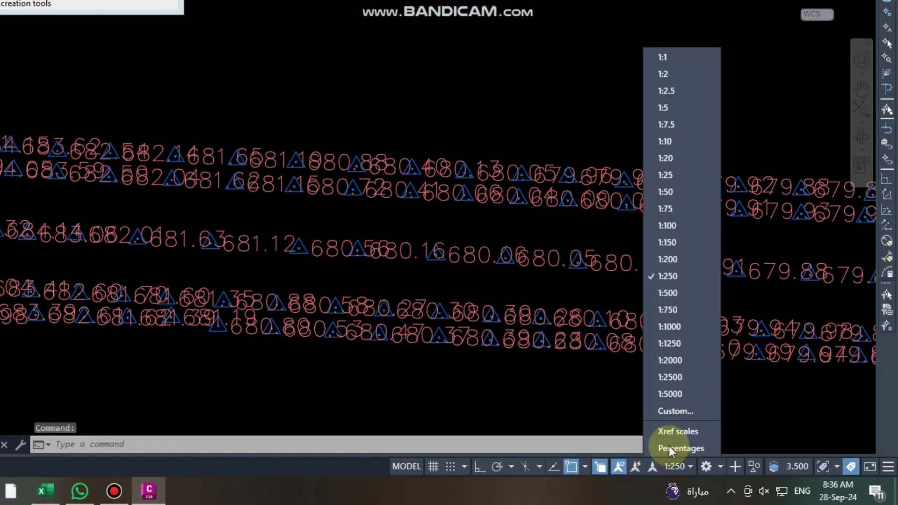
pyautogui.click(673, 226)
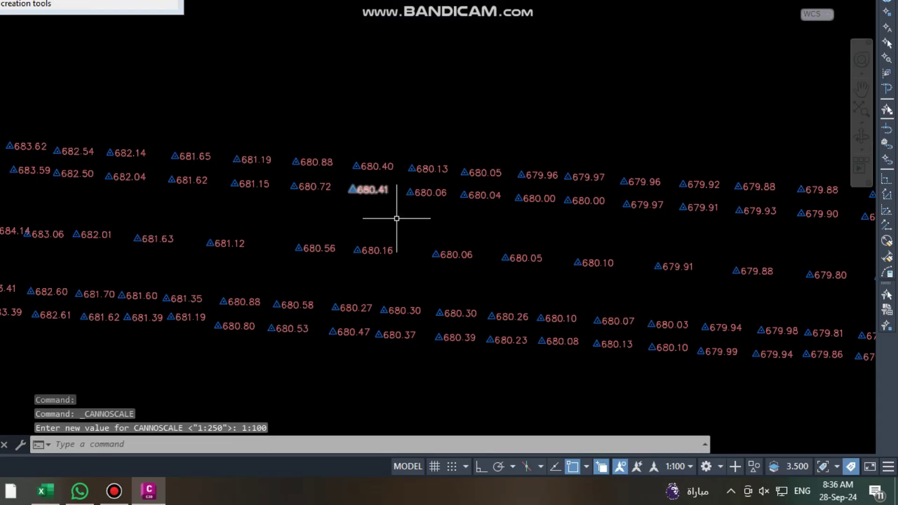
# - Erase the points of the lower diverging branch at the east end, beyond where the two point strips cross
pyautogui.scroll(-4, 455, 275)
pyautogui.scroll(-5, 456, 274)
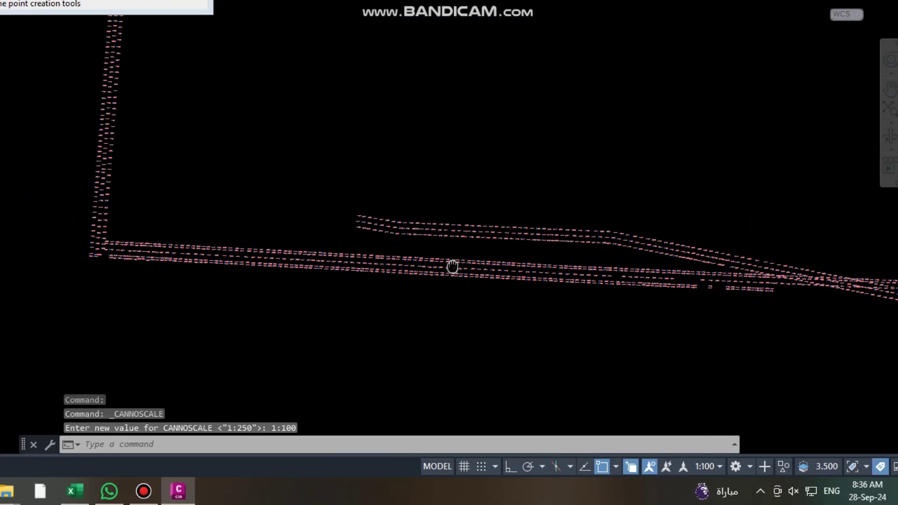
pyautogui.scroll(2, 399, 276)
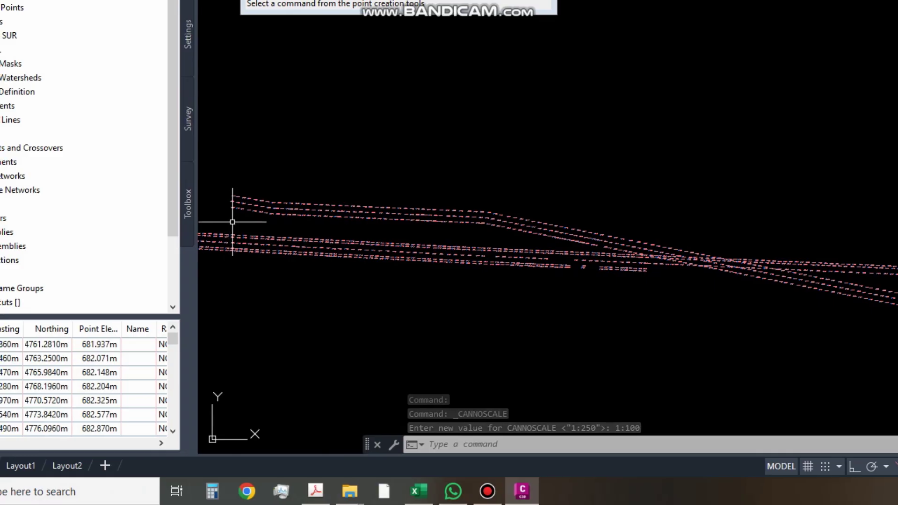
pyautogui.click(225, 167)
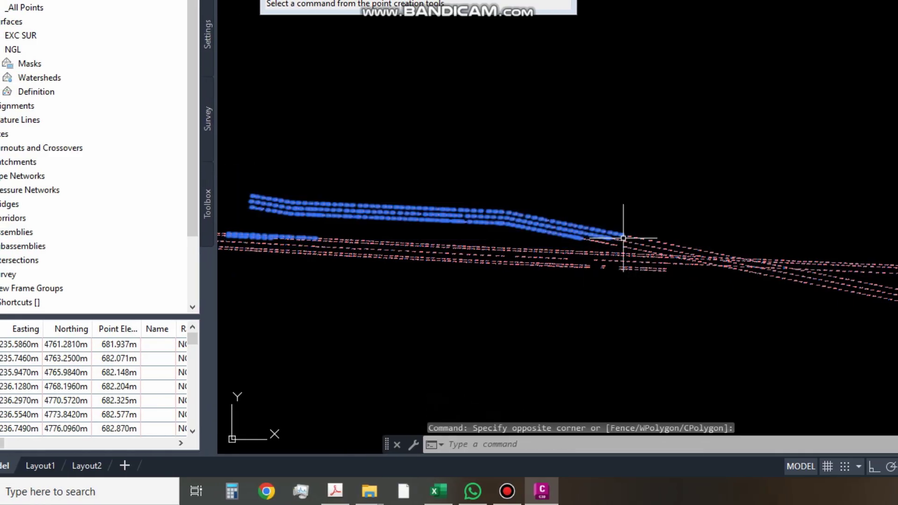
pyautogui.press('Escape')
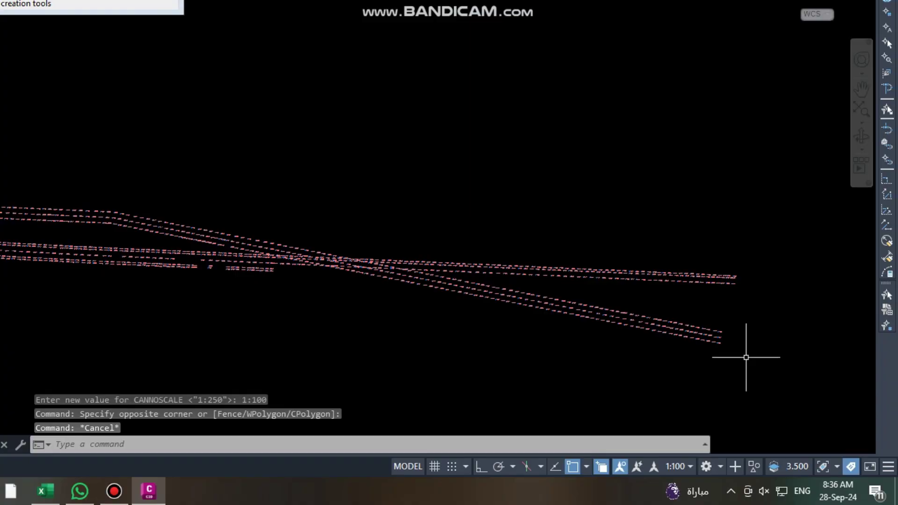
pyautogui.click(749, 356)
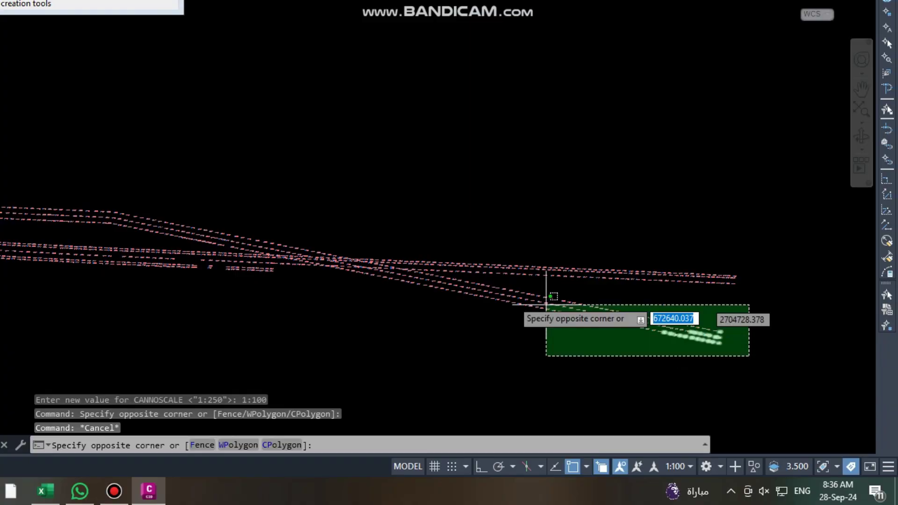
pyautogui.click(349, 288)
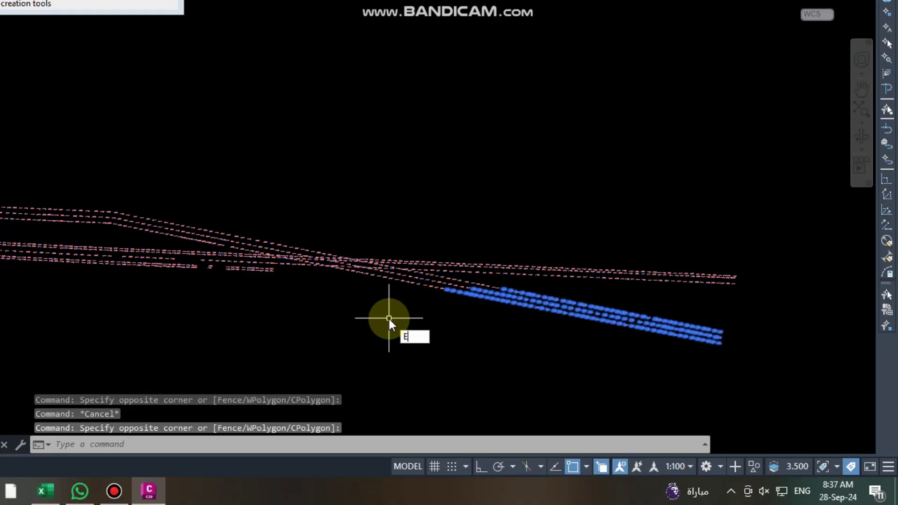
pyautogui.press('Return')
pyautogui.moveTo(347, 284); pyautogui.dragTo(472, 282, button='middle')
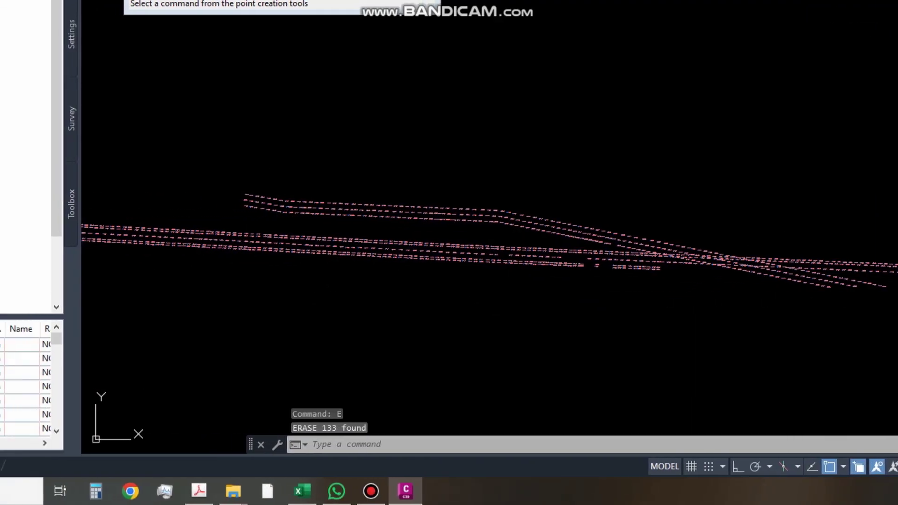
# - Erase the points of the separate upper branch running above the main strip, west of the crossing
pyautogui.click(224, 150)
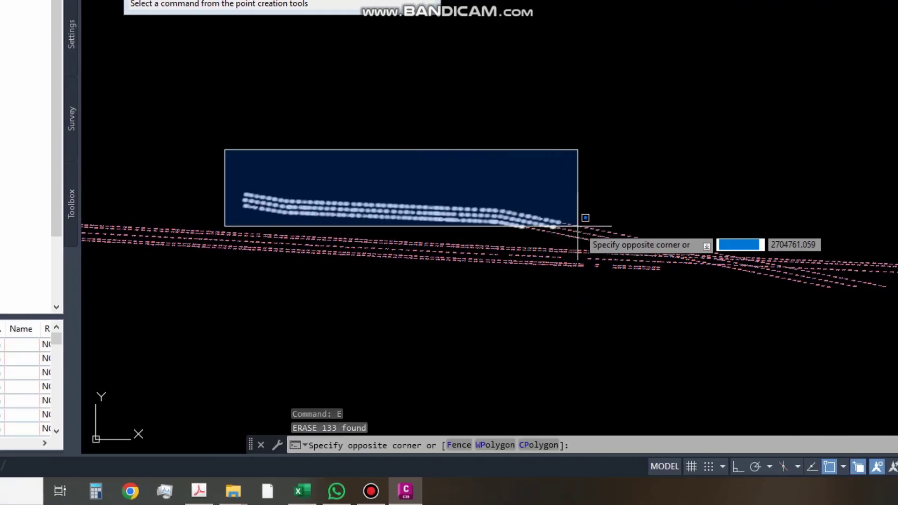
pyautogui.click(584, 227)
pyautogui.write('E')
pyautogui.press('Return')
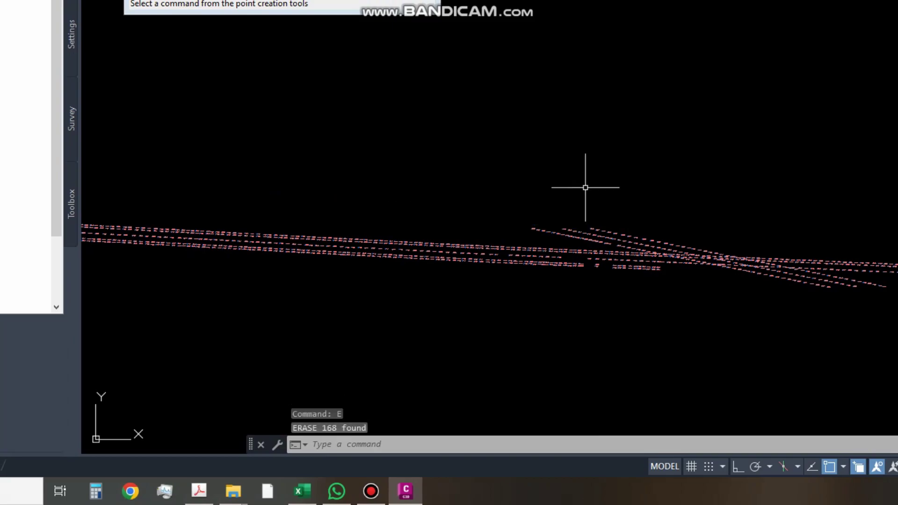
# - Update the out-of-date NGL point group
pyautogui.scroll(-5, 847, 310)
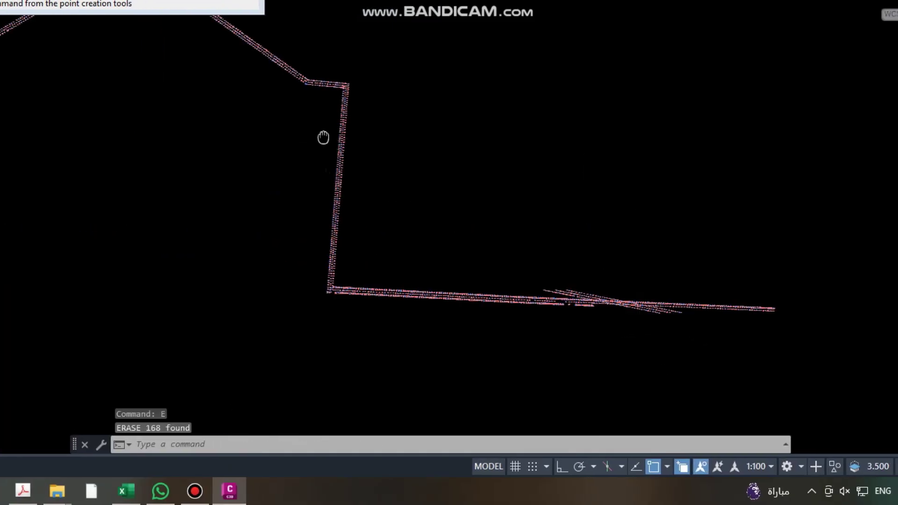
pyautogui.moveTo(322, 138); pyautogui.dragTo(426, 261, button='middle')
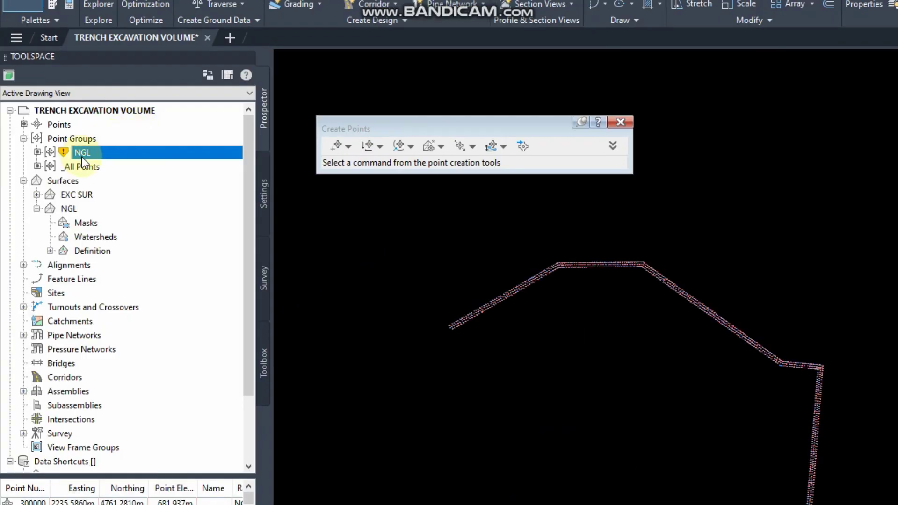
pyautogui.rightClick(81, 156)
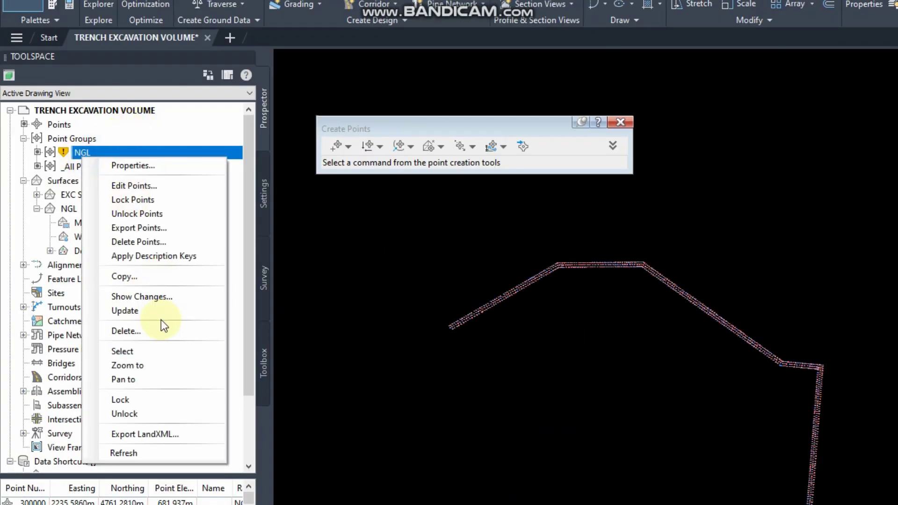
pyautogui.click(140, 310)
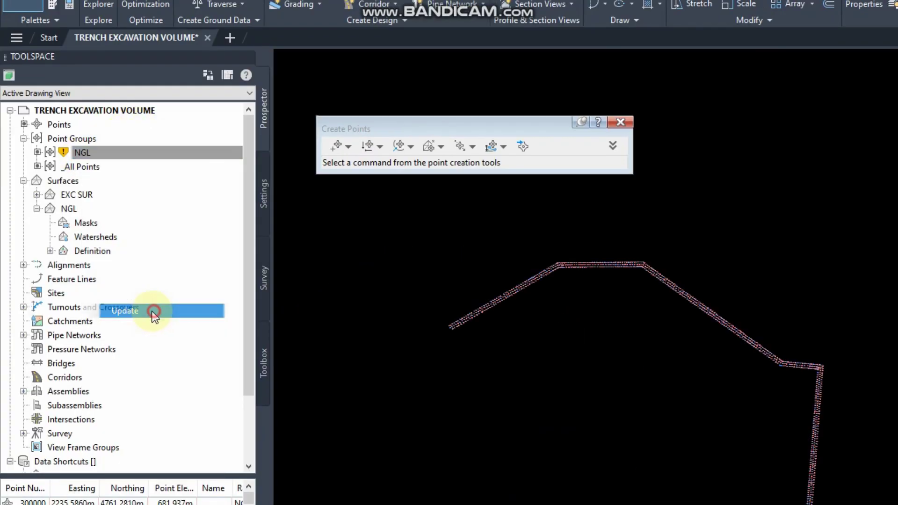
pyautogui.rightClick(78, 140)
# - Start another point import with spl excavation 1.csv from the Desktop as source file, using the PNEZD (comma delimited) format
pyautogui.click(523, 146)
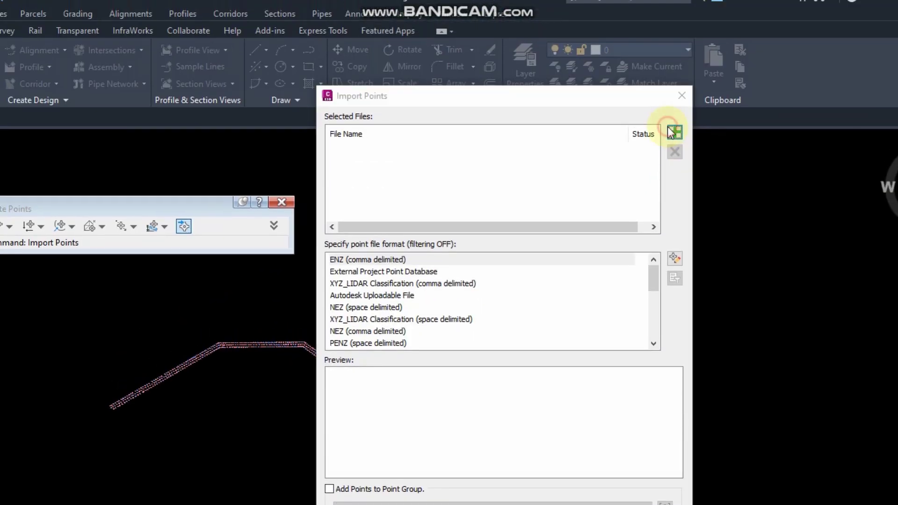
pyautogui.click(672, 126)
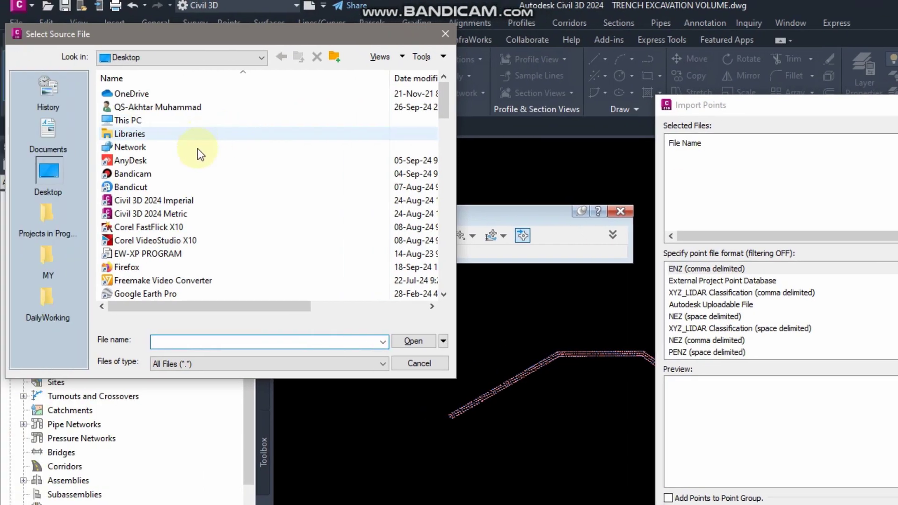
pyautogui.moveTo(442, 110); pyautogui.dragTo(442, 287)
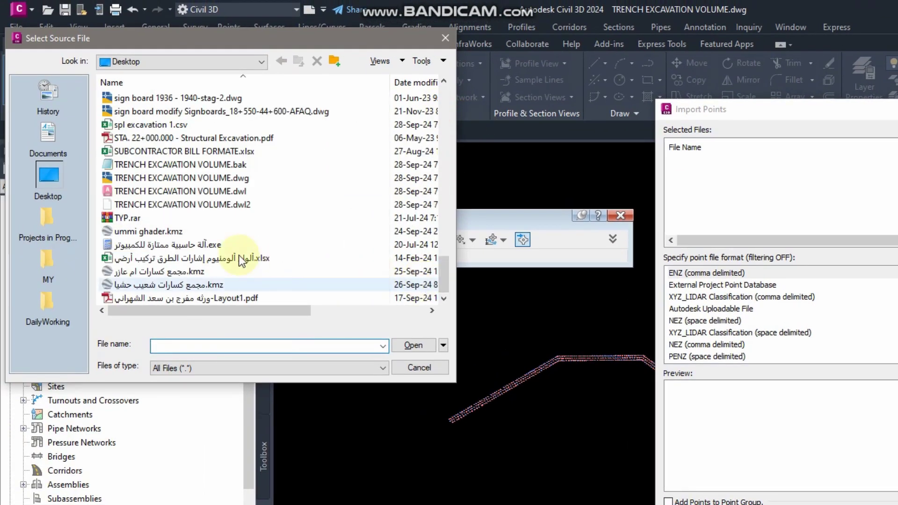
pyautogui.click(150, 124)
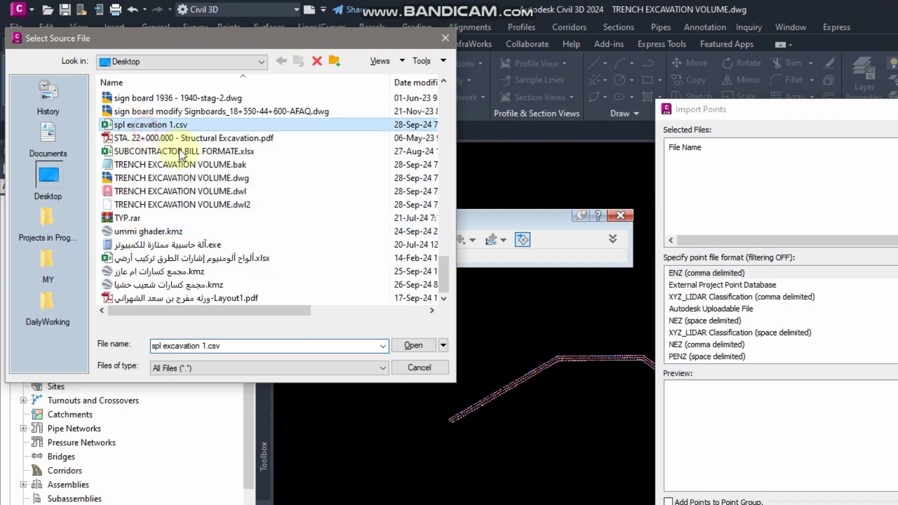
pyautogui.click(413, 348)
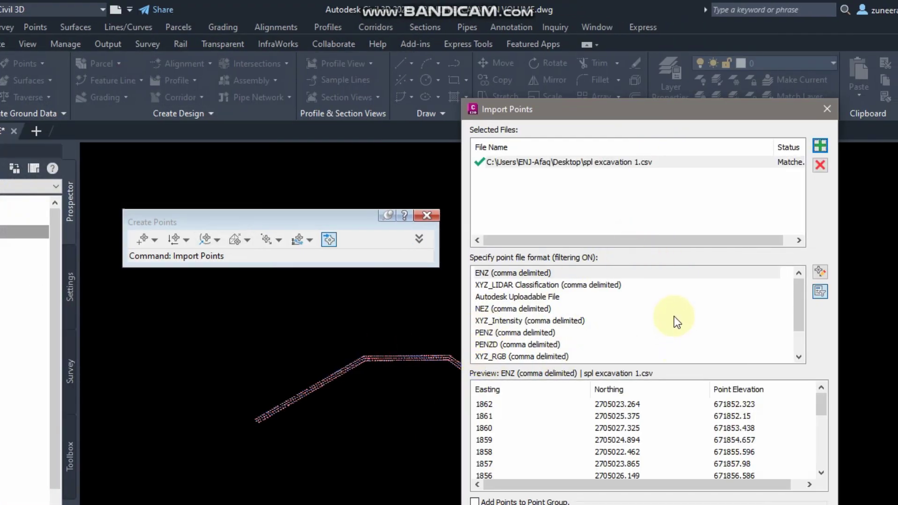
pyautogui.scroll(-2, 674, 316)
pyautogui.click(517, 356)
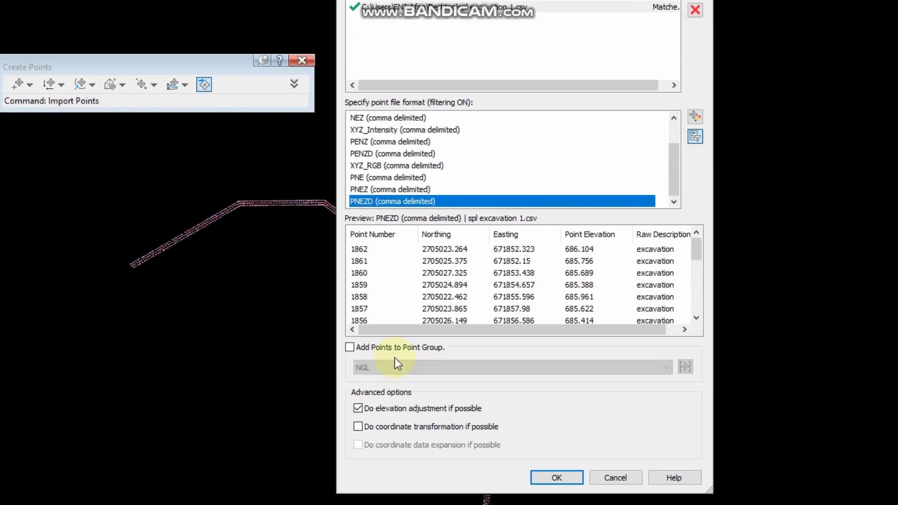
# - Add the points to a new point group named EXC LEVEL and run the import of spl excavation 1.csv
pyautogui.click(395, 353)
pyautogui.click(683, 367)
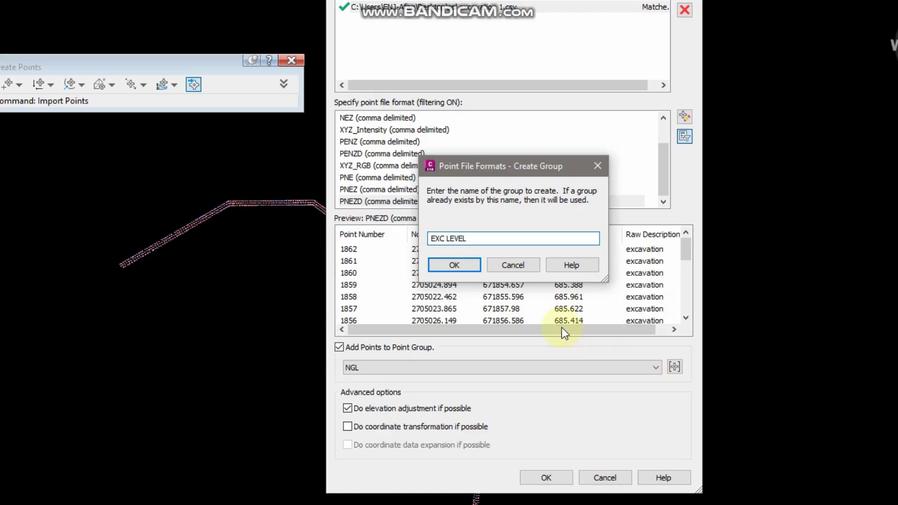
pyautogui.click(459, 265)
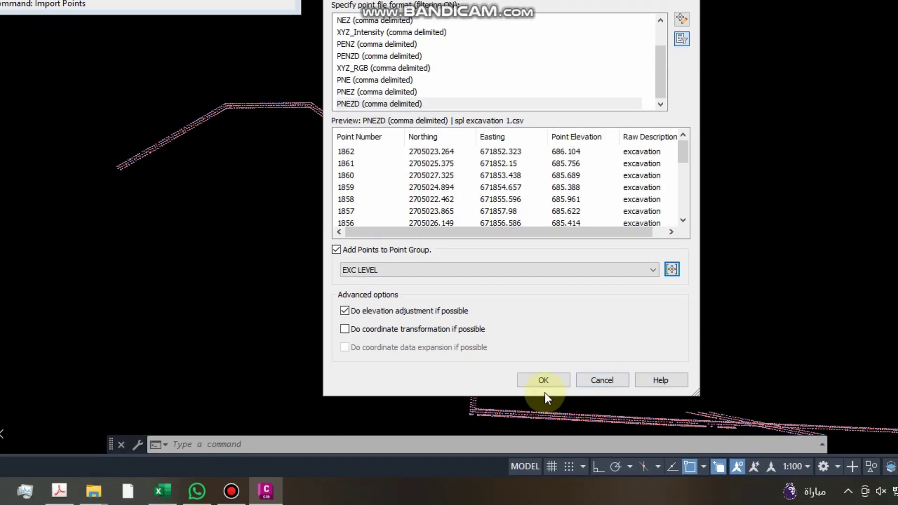
pyautogui.click(543, 477)
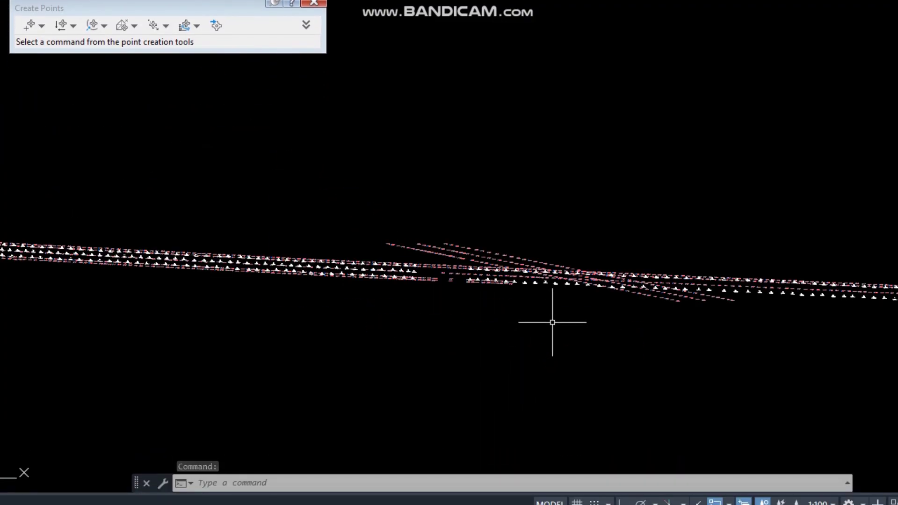
# - Examine how the imported excavation points line up with the NGL points around the crossing and along the strip's east end
pyautogui.scroll(5, 608, 292)
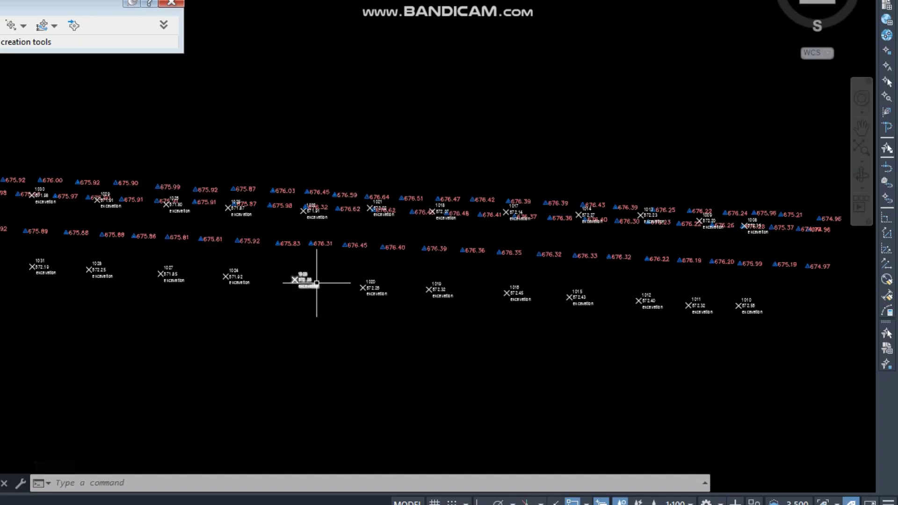
pyautogui.scroll(-2, 359, 280)
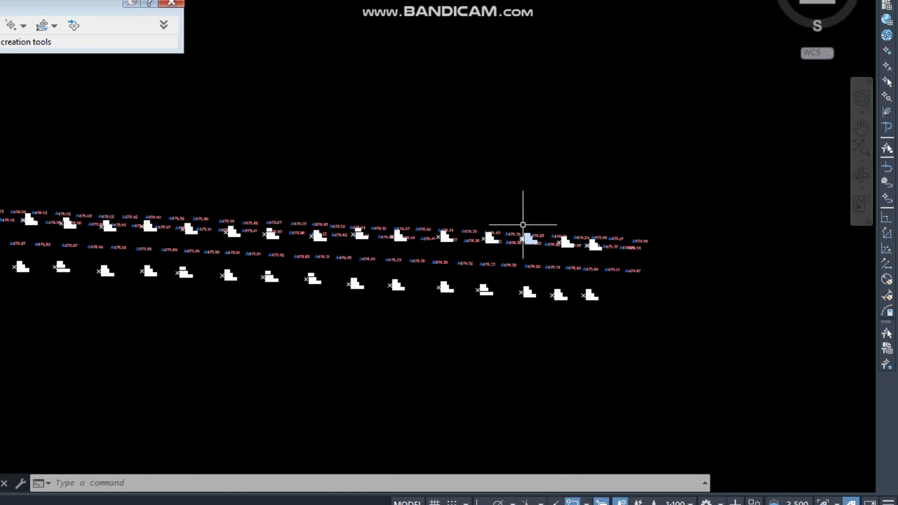
pyautogui.scroll(4, 486, 241)
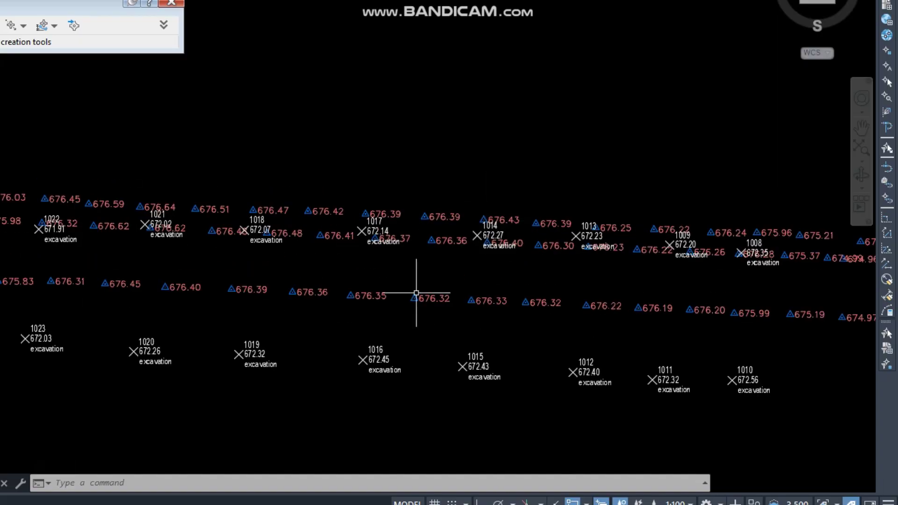
pyautogui.scroll(-4, 510, 312)
pyautogui.scroll(-4, 579, 330)
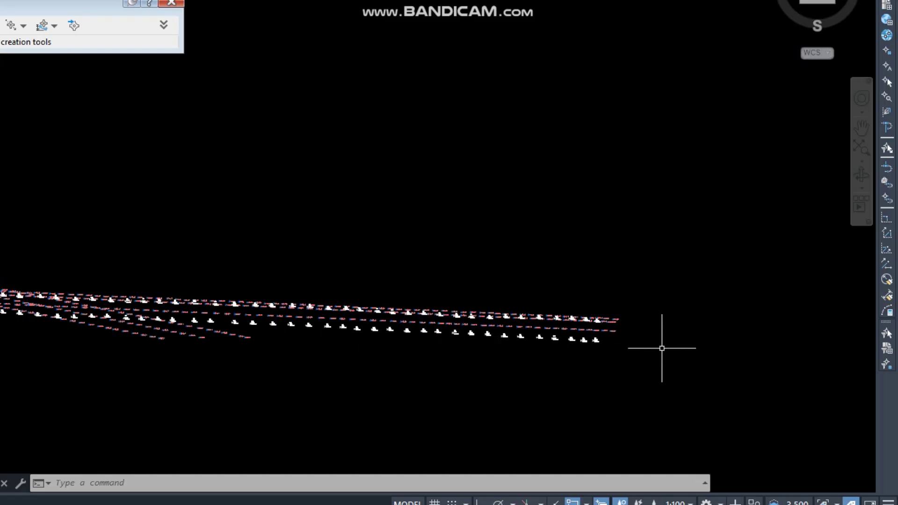
pyautogui.scroll(2, 542, 292)
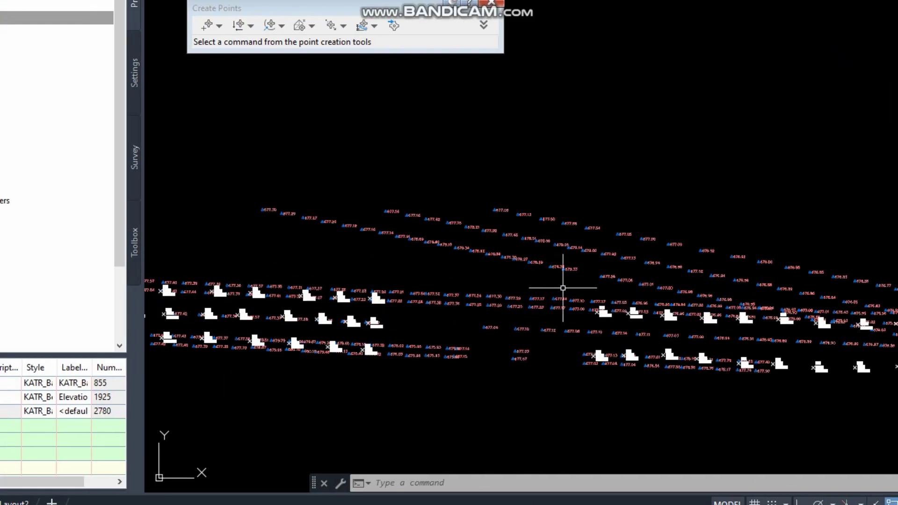
pyautogui.scroll(2, 397, 310)
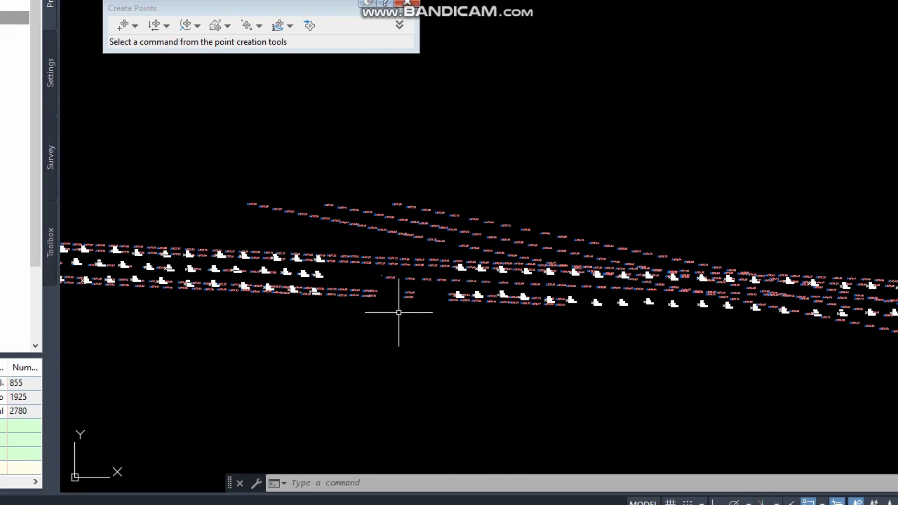
pyautogui.scroll(3, 310, 267)
pyautogui.scroll(-4, 480, 297)
pyautogui.scroll(-3, 479, 298)
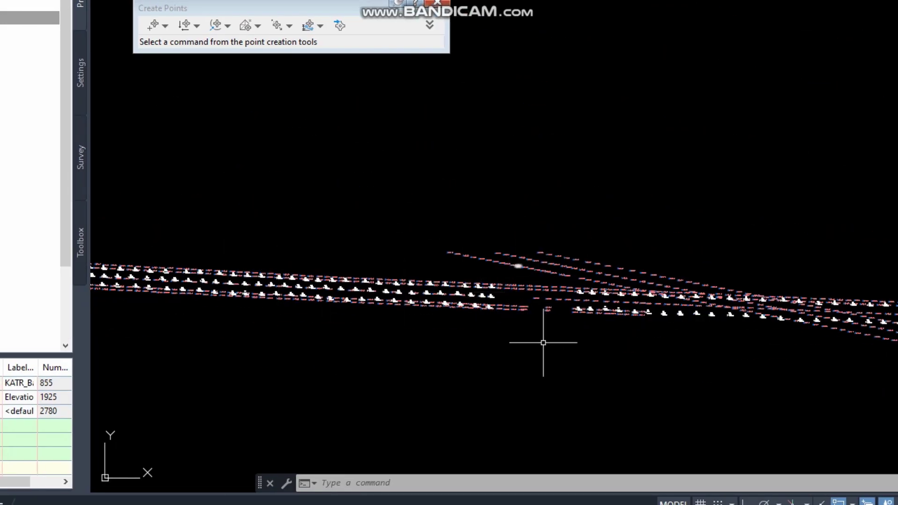
pyautogui.scroll(-2, 531, 314)
# - Erase all NGL and excavation points east of where the excavation points first break off, including the crossing branches
pyautogui.click(823, 339)
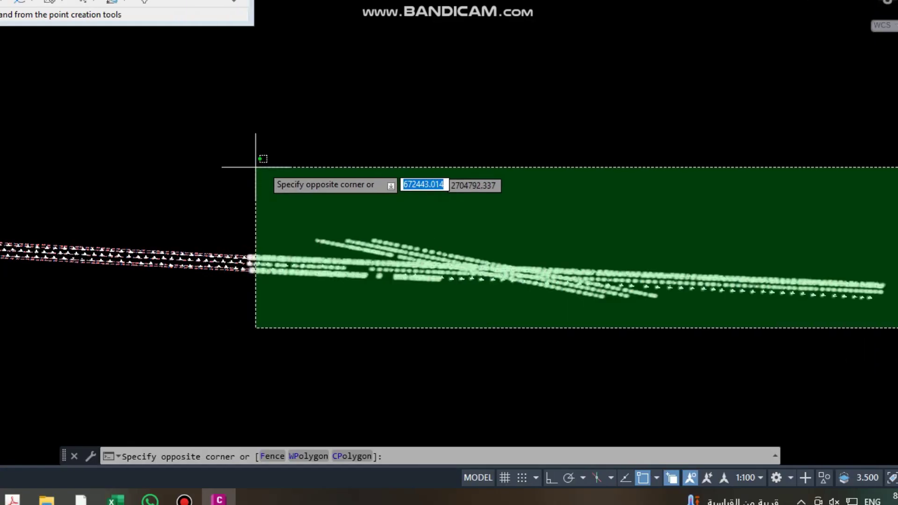
pyautogui.click(357, 132)
pyautogui.scroll(3, 360, 251)
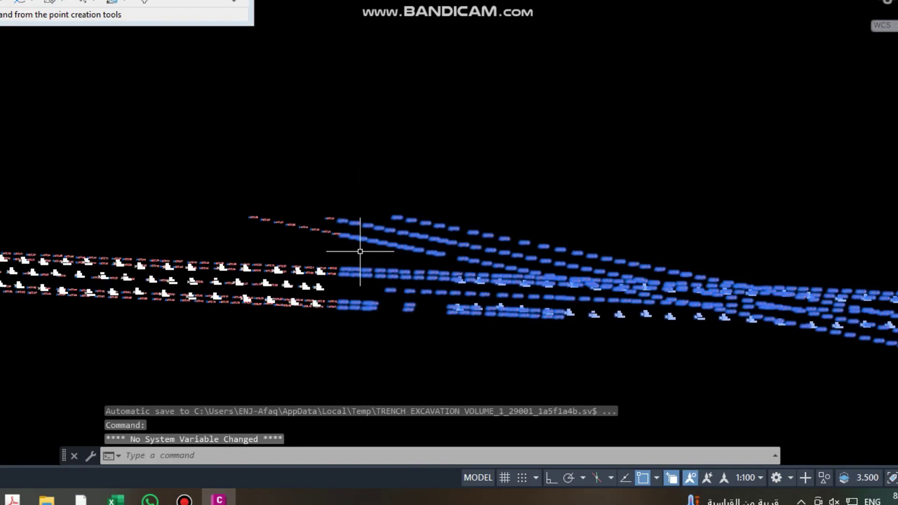
pyautogui.click(367, 252)
pyautogui.click(101, 157)
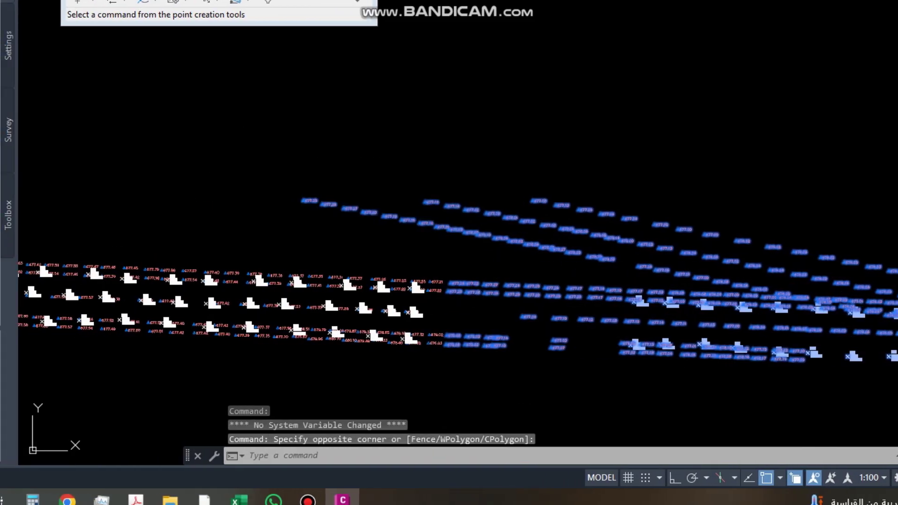
pyautogui.write('e')
pyautogui.press('Return')
# - Update all out-of-date point groups, including EXC LEVEL and NGL
pyautogui.scroll(-2, 457, 295)
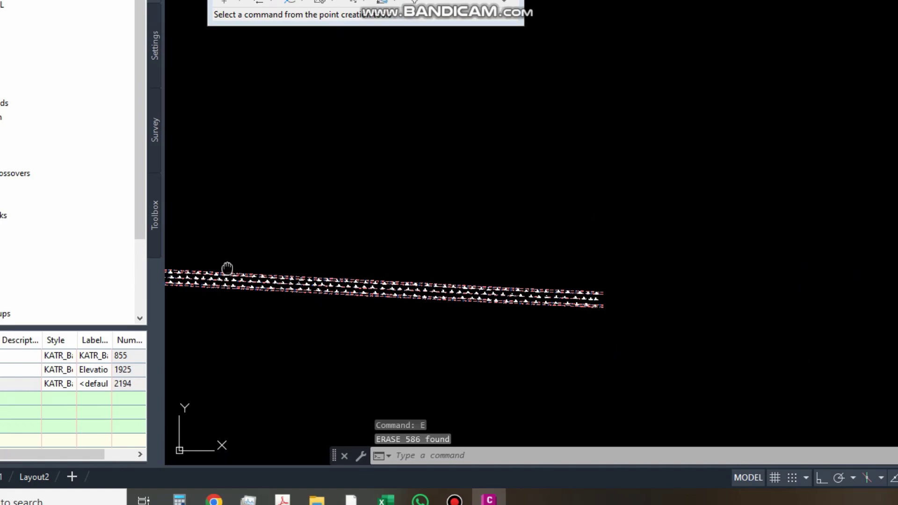
pyautogui.moveTo(227, 268); pyautogui.dragTo(886, 320, button='middle')
pyautogui.scroll(4, 884, 344)
pyautogui.scroll(6, 395, 262)
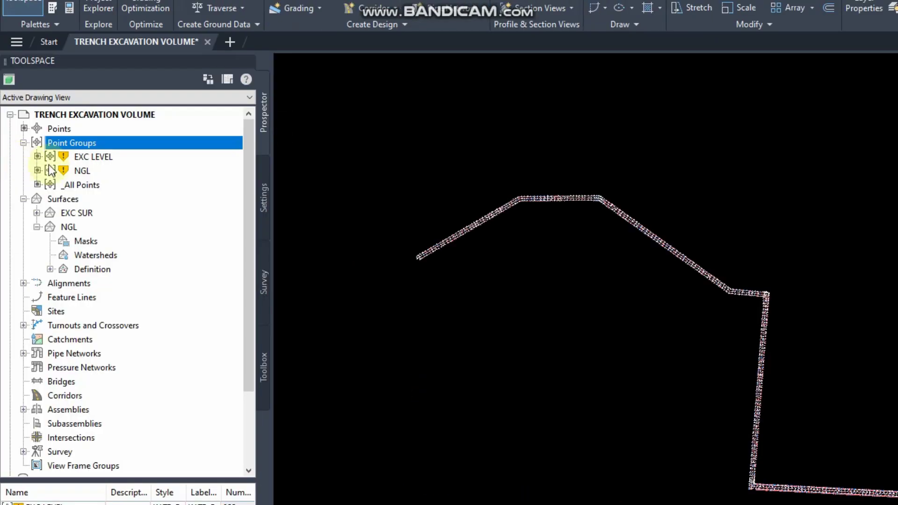
pyautogui.rightClick(96, 145)
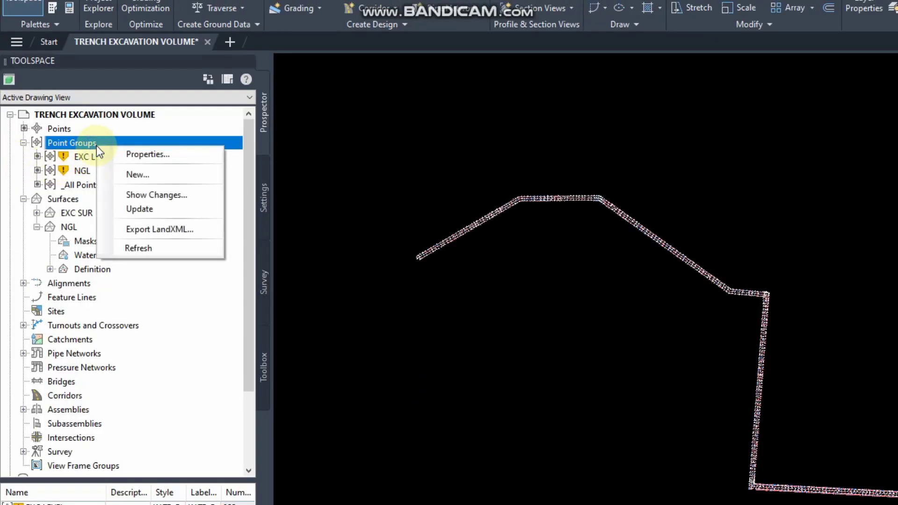
pyautogui.click(156, 211)
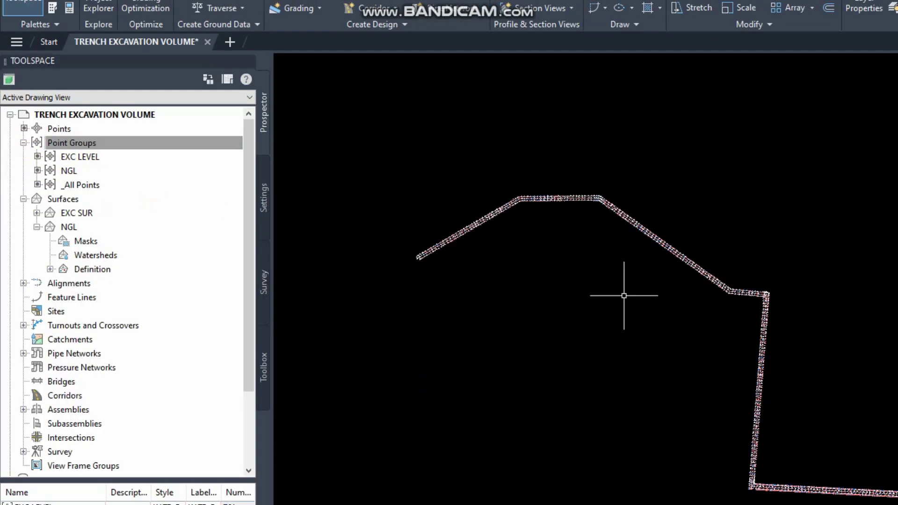
# - Examine the remaining NGL and excavation points along the lower trench strip up to its trimmed east end
pyautogui.scroll(8, 837, 481)
pyautogui.scroll(4, 639, 150)
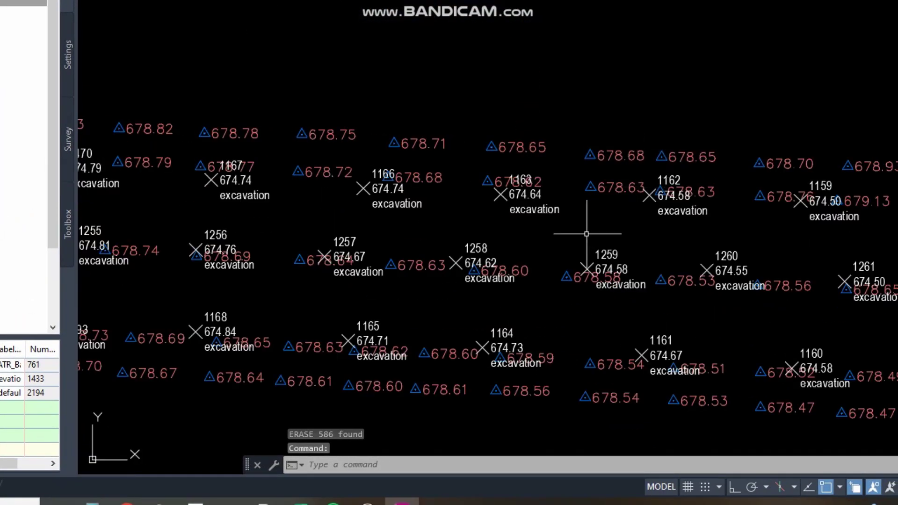
pyautogui.scroll(-6, 587, 230)
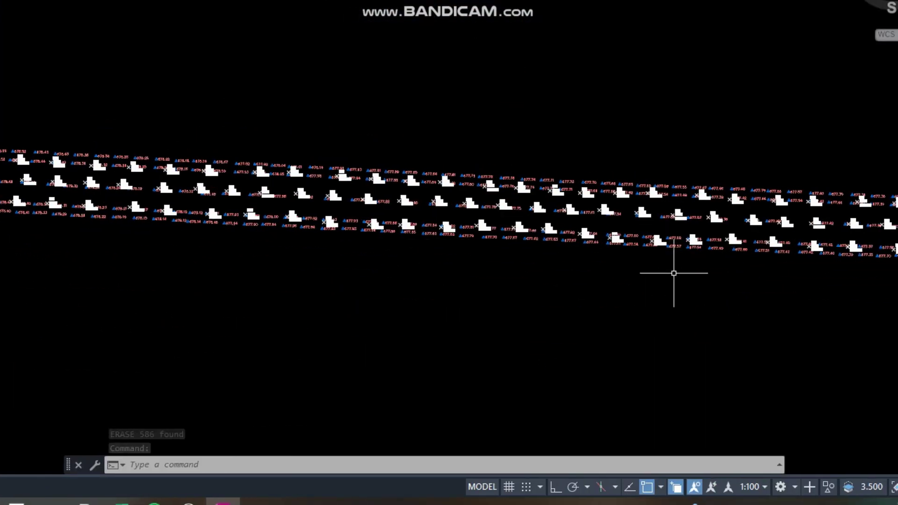
pyautogui.scroll(-7, 815, 271)
pyautogui.scroll(1, 588, 295)
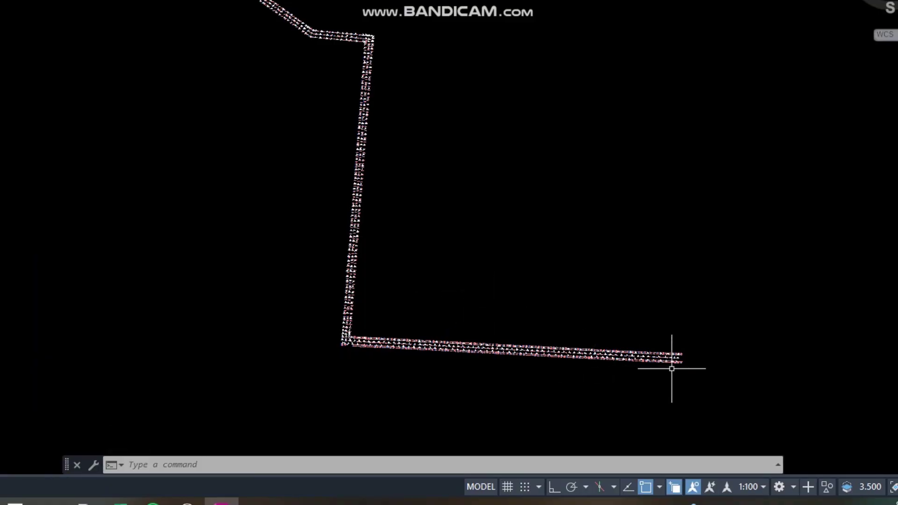
pyautogui.scroll(5, 669, 360)
pyautogui.scroll(-4, 674, 321)
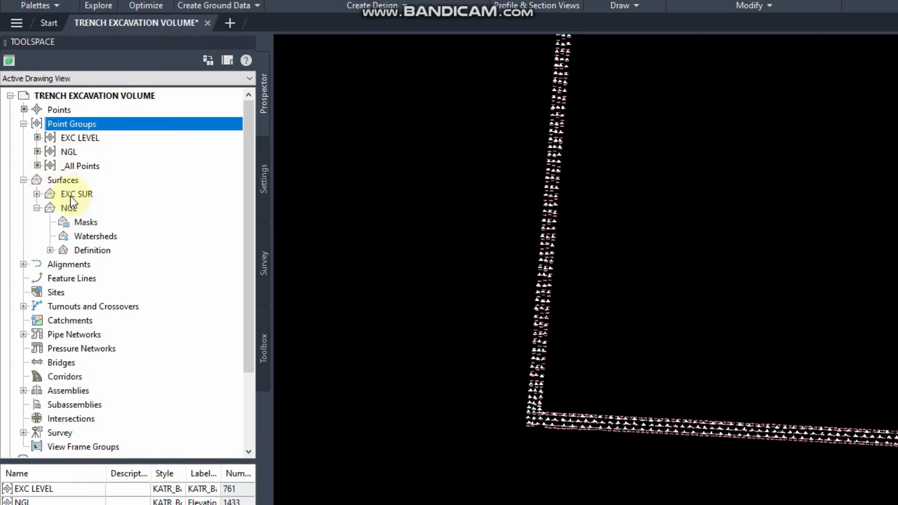
# - Add the NGL point group to the NGL surface's definition
pyautogui.click(37, 209)
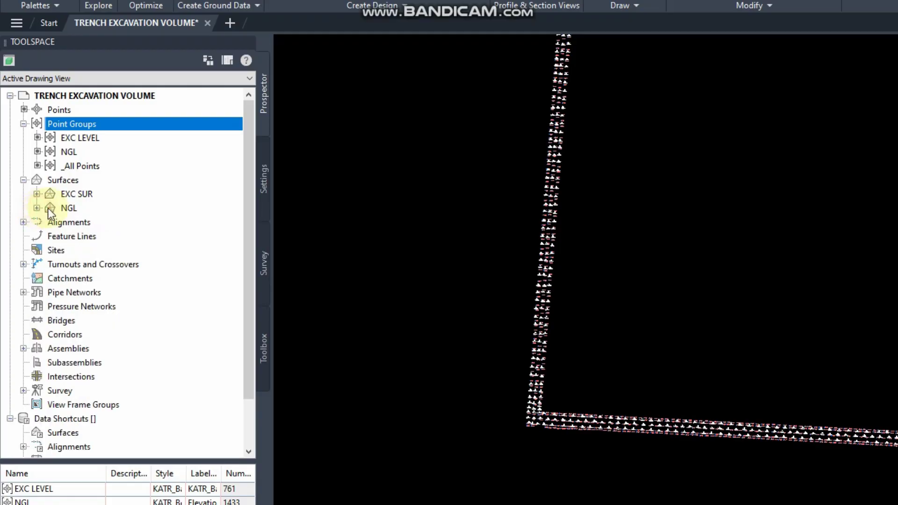
pyautogui.click(37, 209)
pyautogui.click(50, 250)
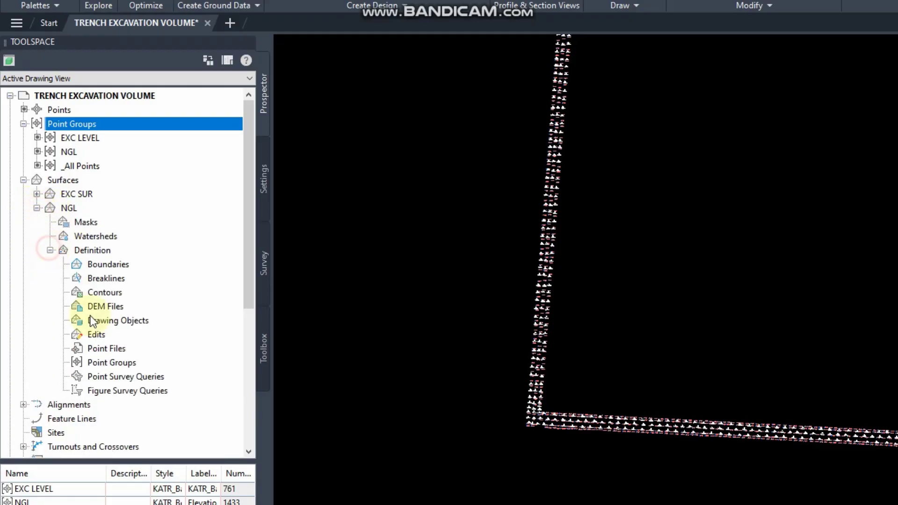
pyautogui.rightClick(121, 363)
pyautogui.click(150, 372)
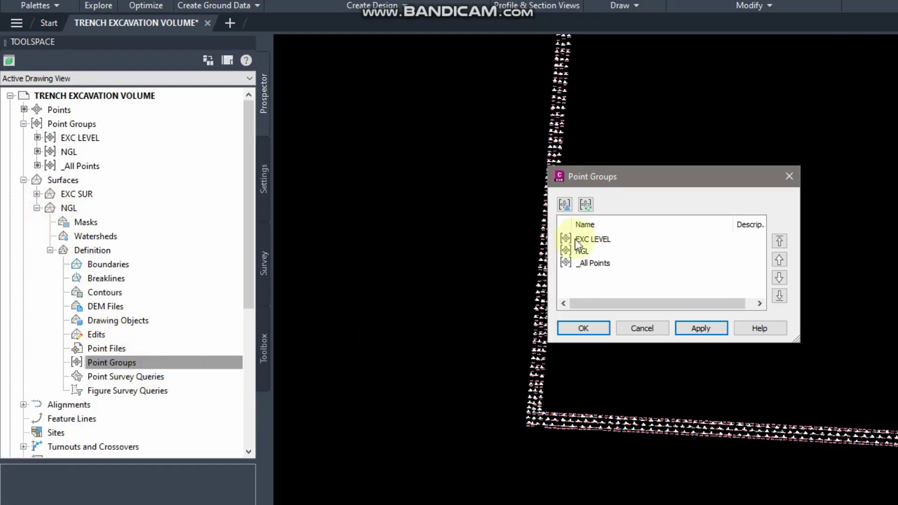
pyautogui.click(584, 252)
pyautogui.click(698, 330)
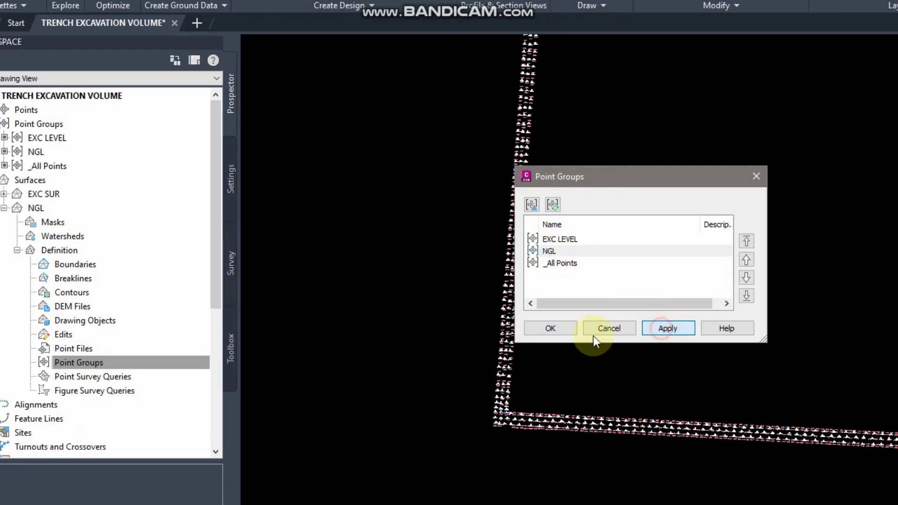
pyautogui.click(552, 329)
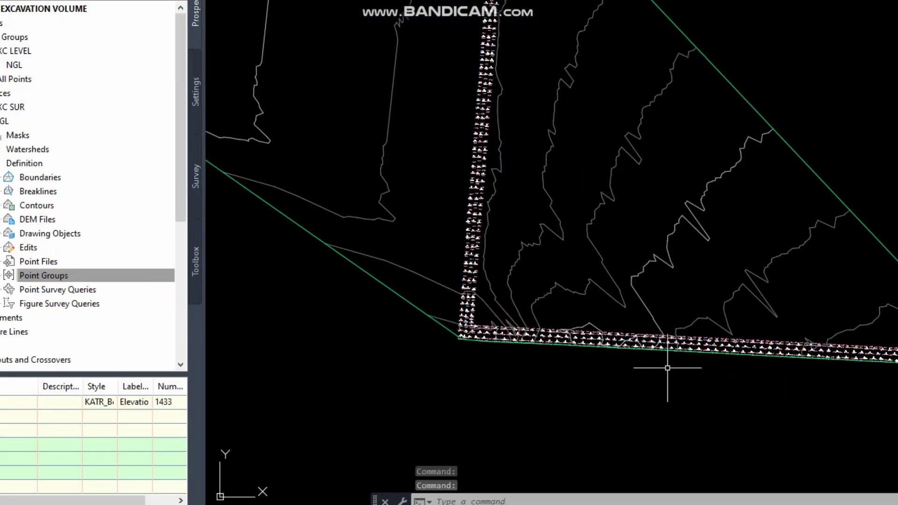
# - Open the NGL surface's properties and show the build options of its definition
pyautogui.scroll(-5, 470, 288)
pyautogui.scroll(4, 610, 465)
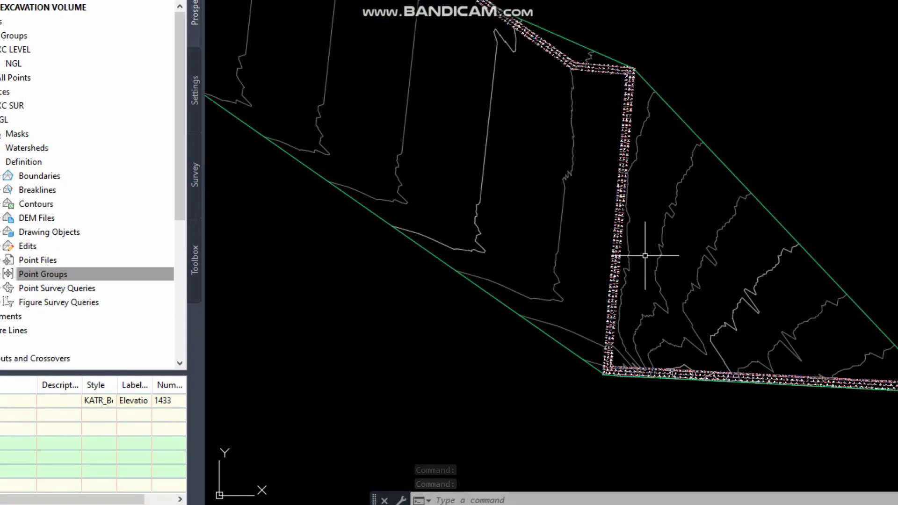
pyautogui.click(667, 216)
pyautogui.rightClick(664, 217)
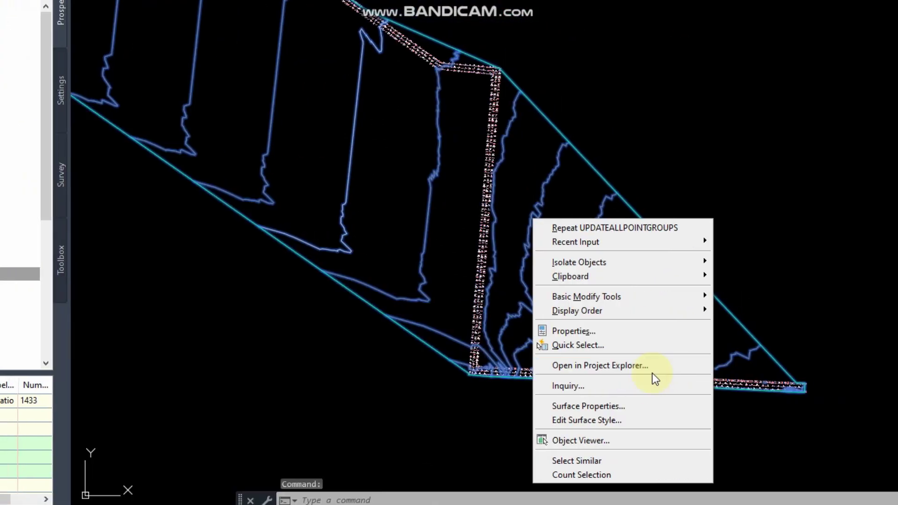
pyautogui.click(603, 406)
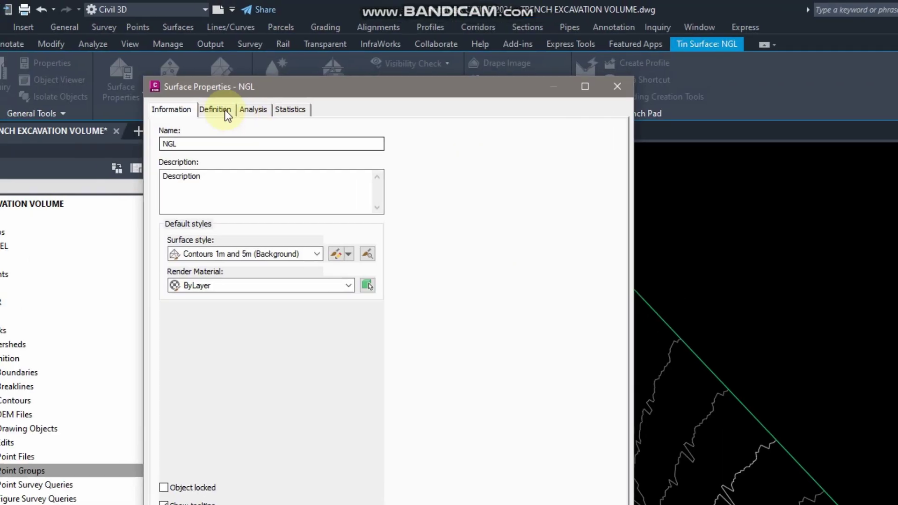
pyautogui.click(222, 109)
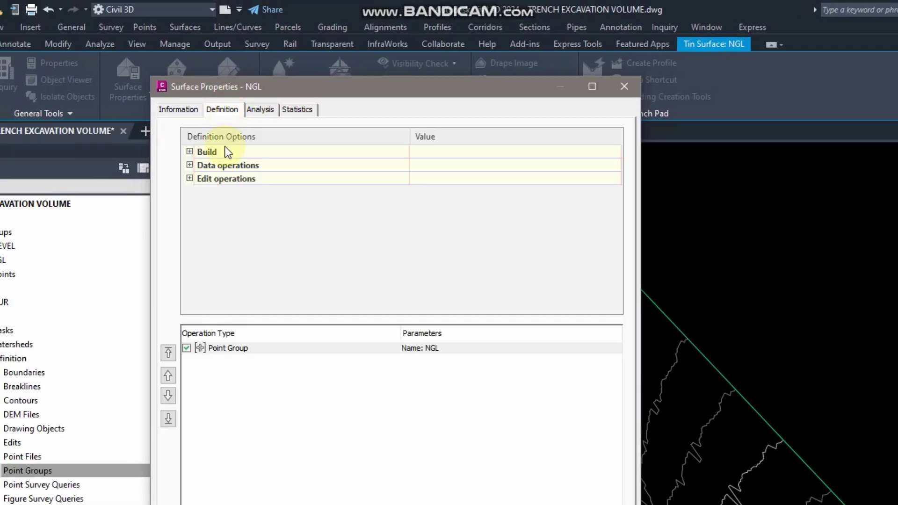
pyautogui.click(194, 151)
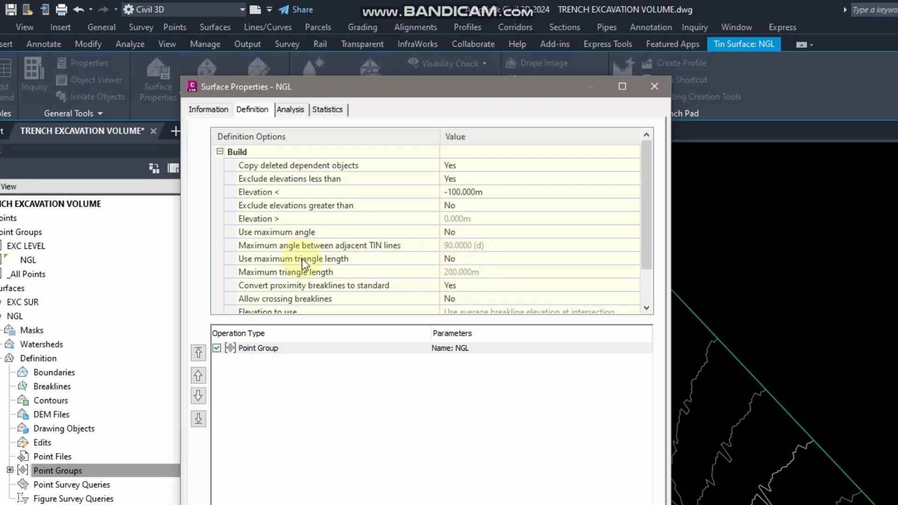
# - Enable the maximum triangle length for the NGL surface, set it to 100 m and apply the change
pyautogui.click(456, 262)
pyautogui.click(462, 262)
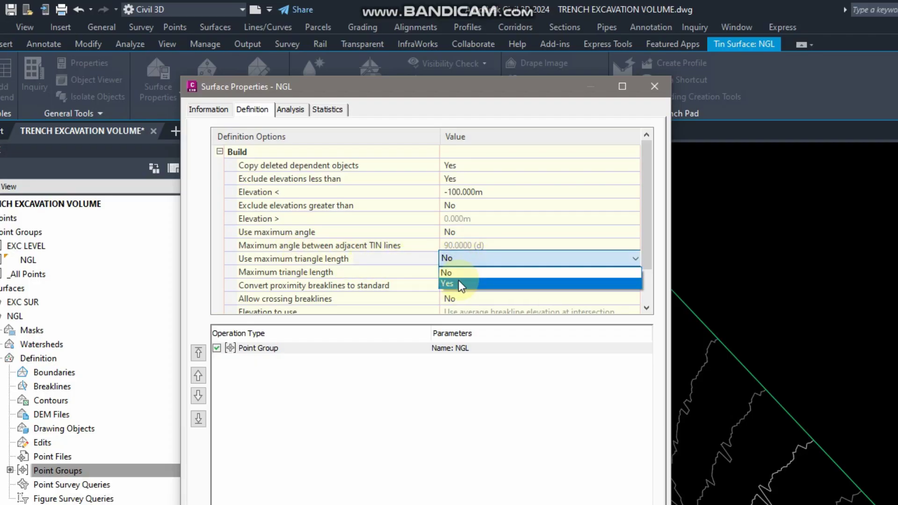
pyautogui.click(459, 279)
pyautogui.click(466, 273)
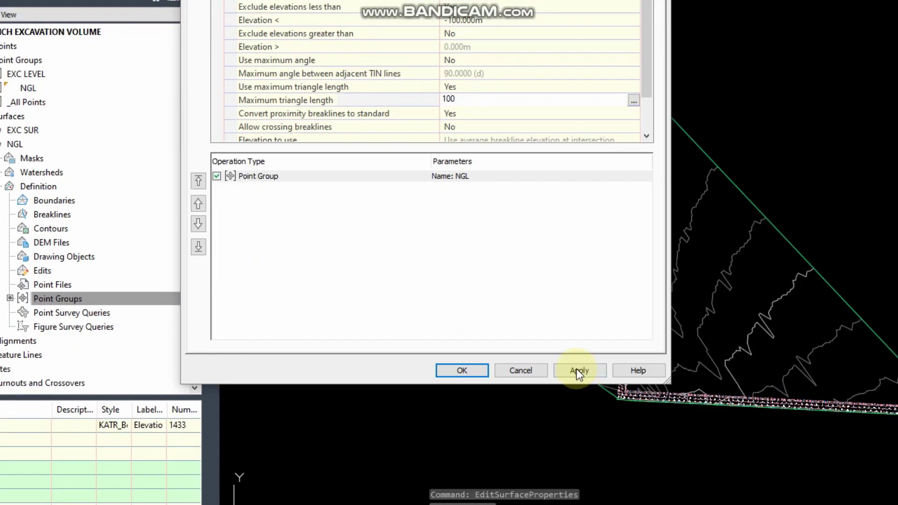
pyautogui.click(578, 369)
# - Rebuild the NGL surface, set its maximum triangle length to 50 m and rebuild it with the shorter limit
pyautogui.click(602, 161)
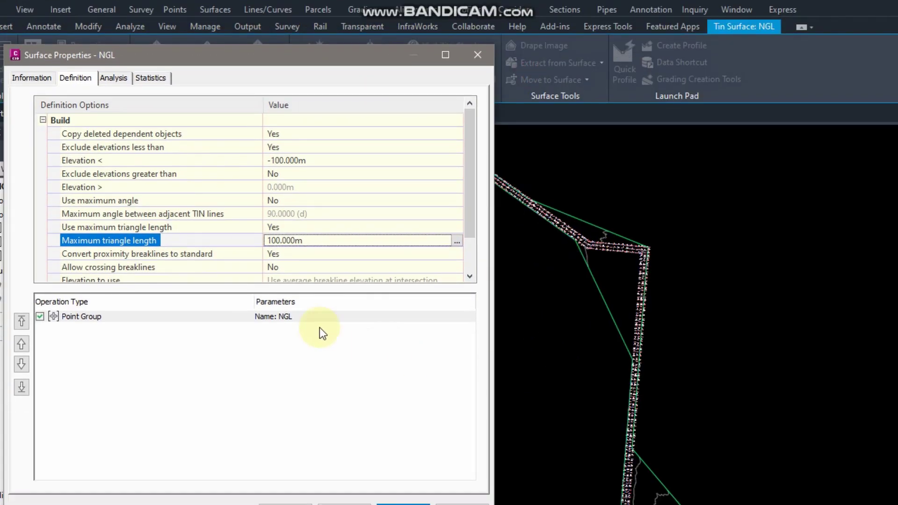
pyautogui.doubleClick(285, 241)
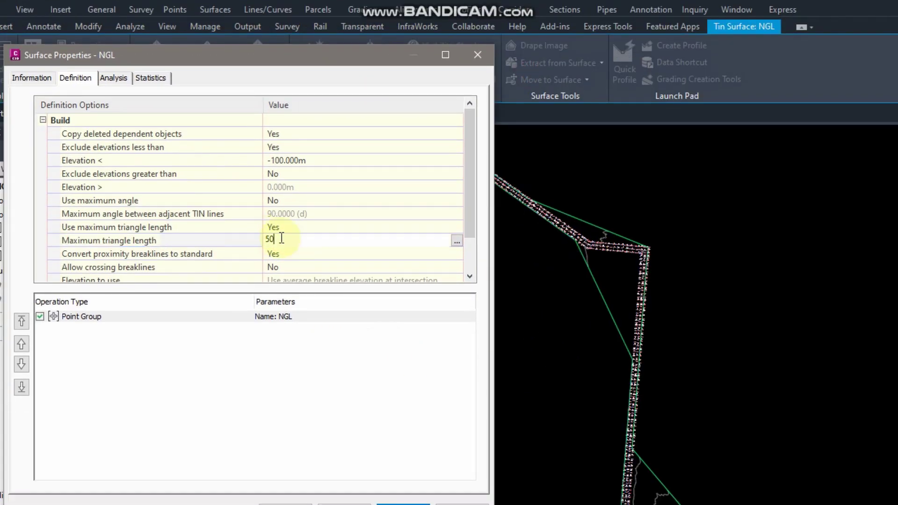
pyautogui.click(402, 372)
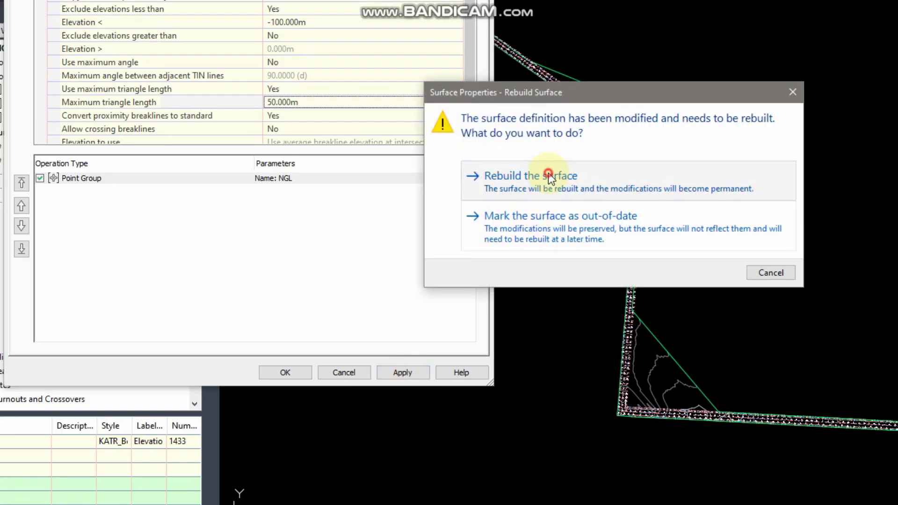
pyautogui.click(551, 176)
pyautogui.click(295, 372)
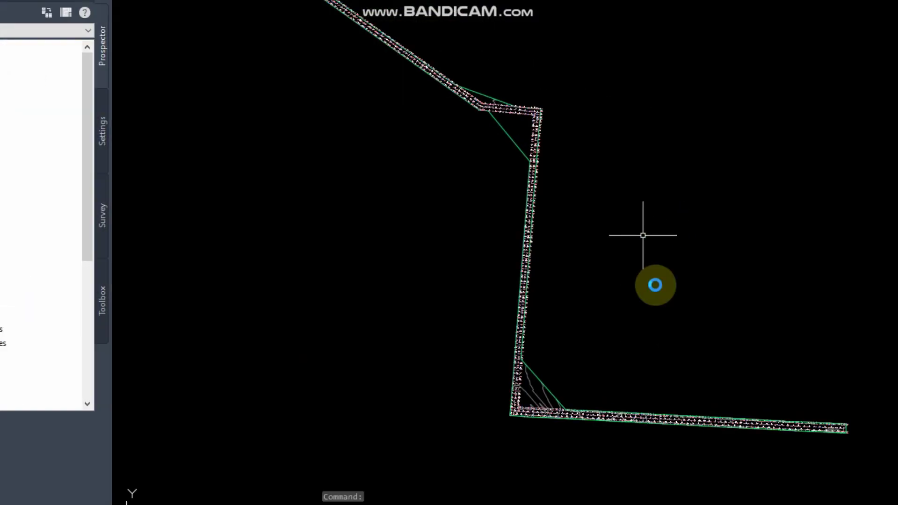
pyautogui.scroll(-2, 766, 306)
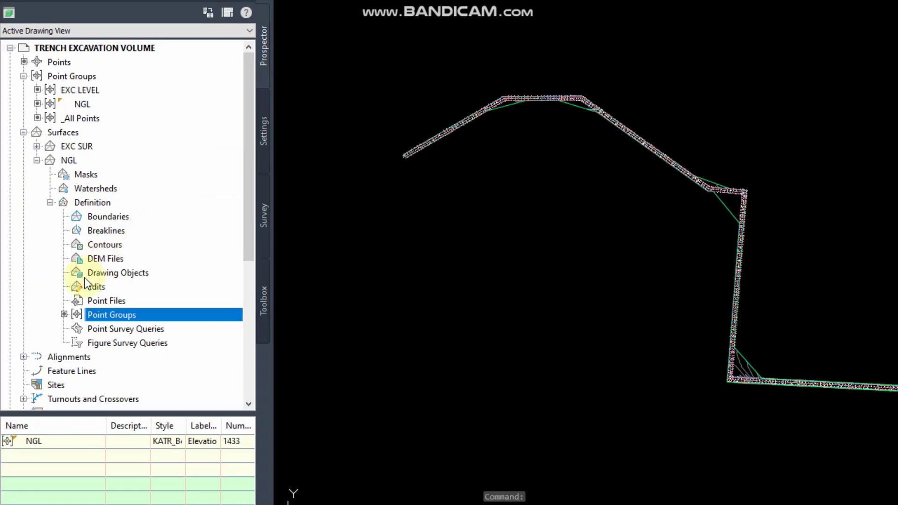
# - Add the EXC LEVEL point group to the EXC SUR surface's definition
pyautogui.click(37, 161)
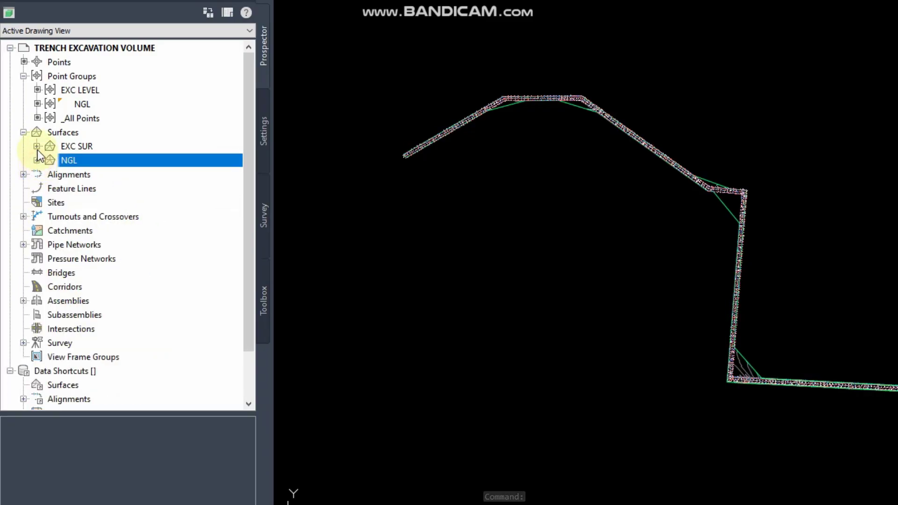
pyautogui.click(37, 146)
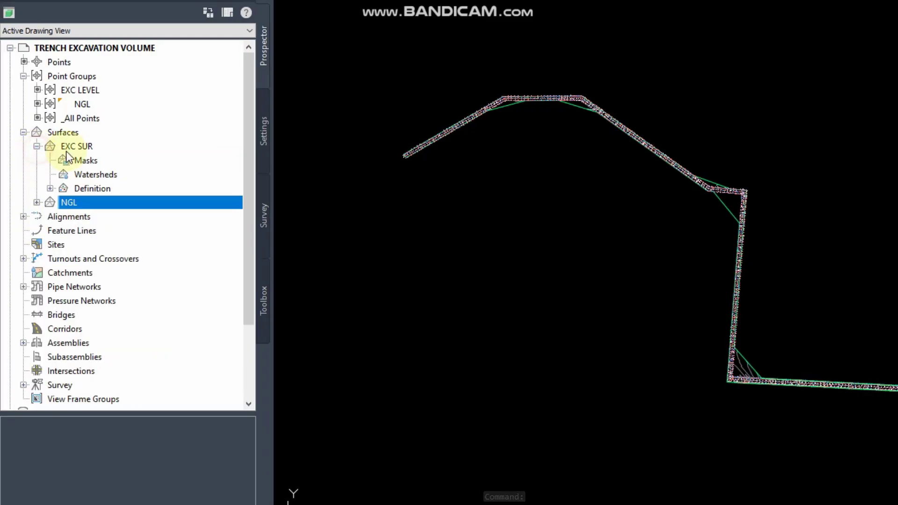
pyautogui.click(50, 189)
pyautogui.rightClick(108, 301)
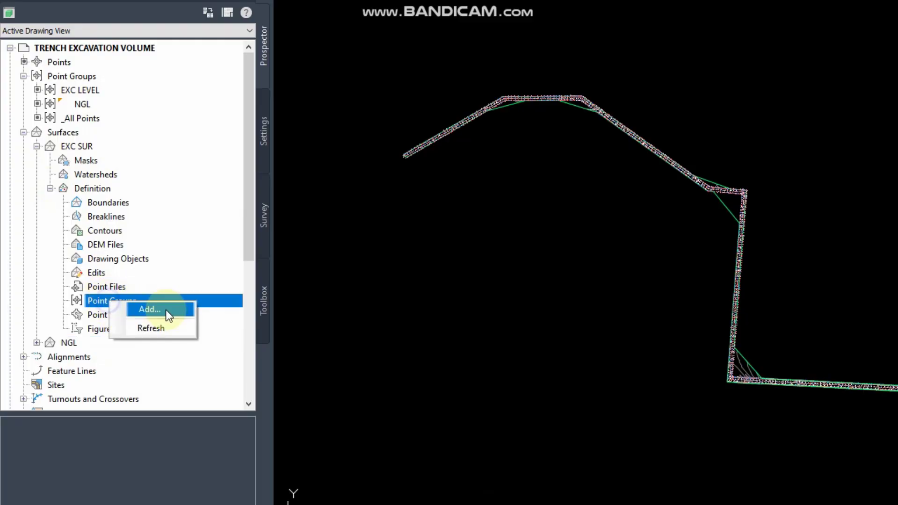
pyautogui.click(169, 309)
pyautogui.click(585, 191)
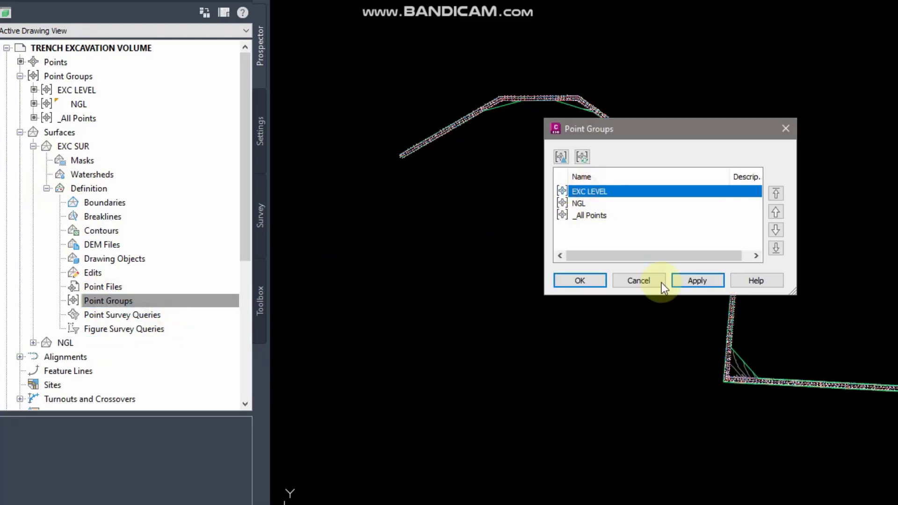
pyautogui.click(689, 281)
pyautogui.click(576, 276)
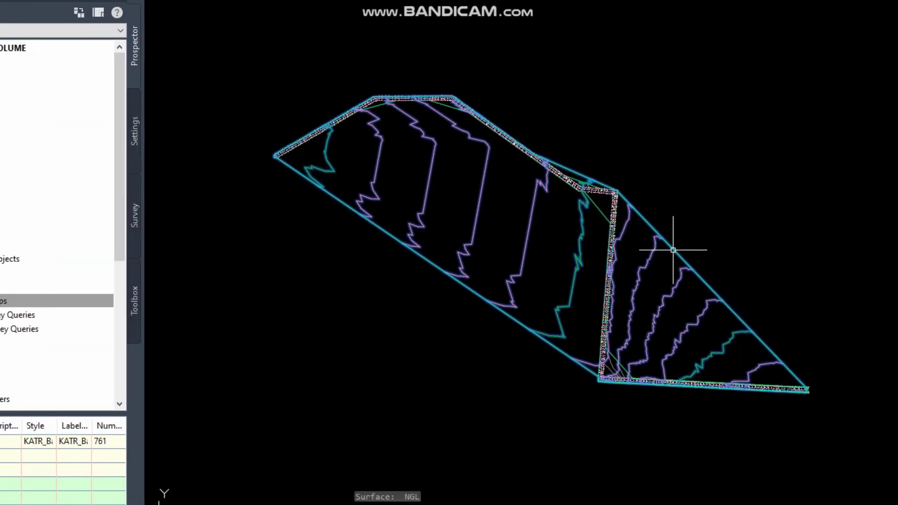
# - Enable the maximum triangle length in the EXC SUR surface's build options, set it to 50 m and rebuild the surface
pyautogui.rightClick(672, 250)
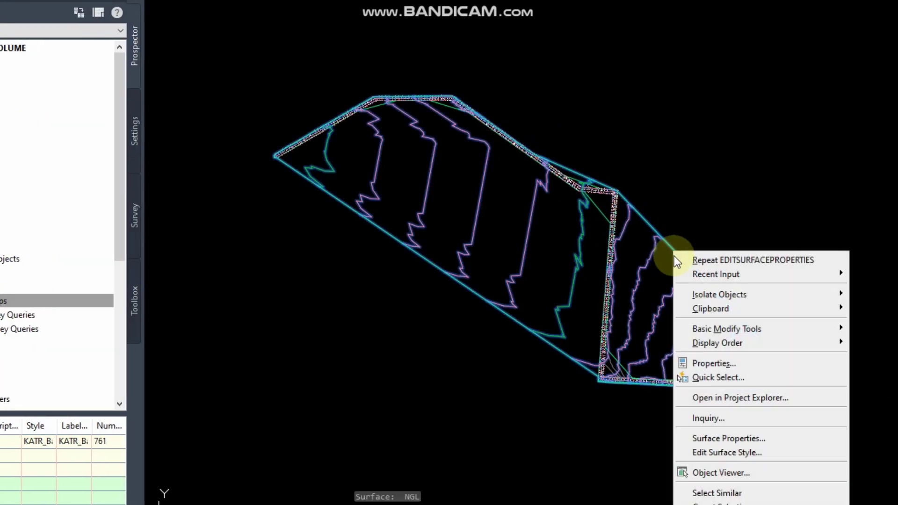
pyautogui.click(715, 438)
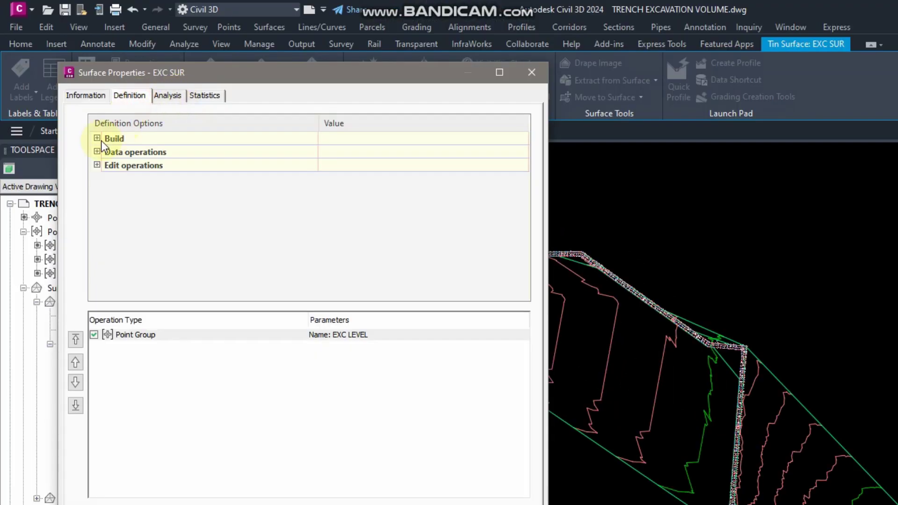
pyautogui.click(97, 138)
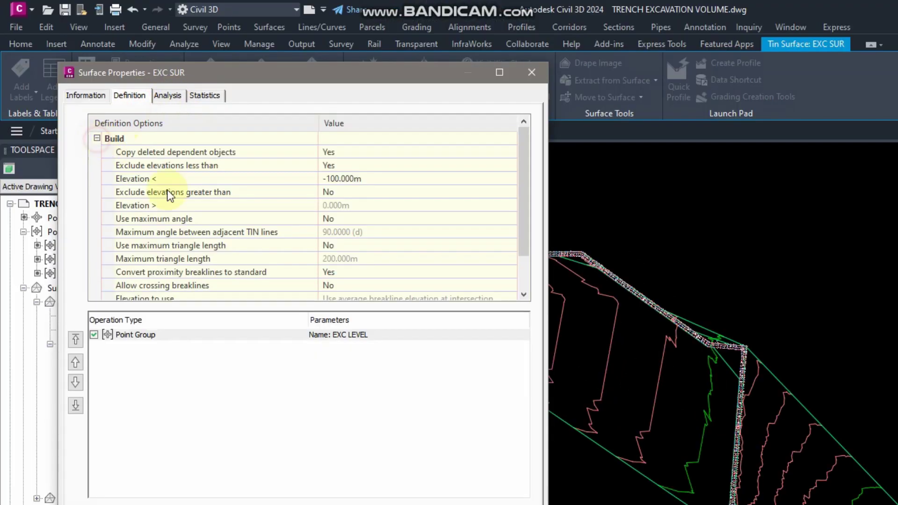
pyautogui.click(354, 247)
pyautogui.click(355, 245)
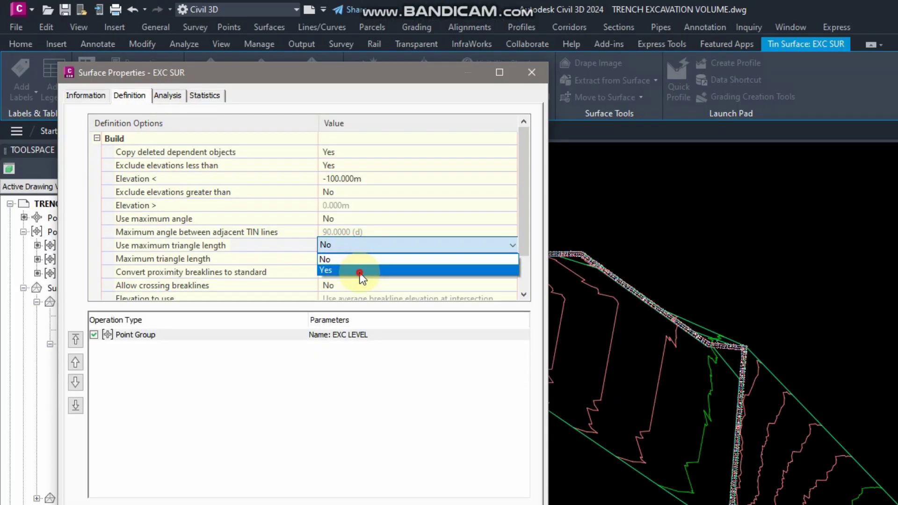
pyautogui.click(357, 271)
pyautogui.click(355, 258)
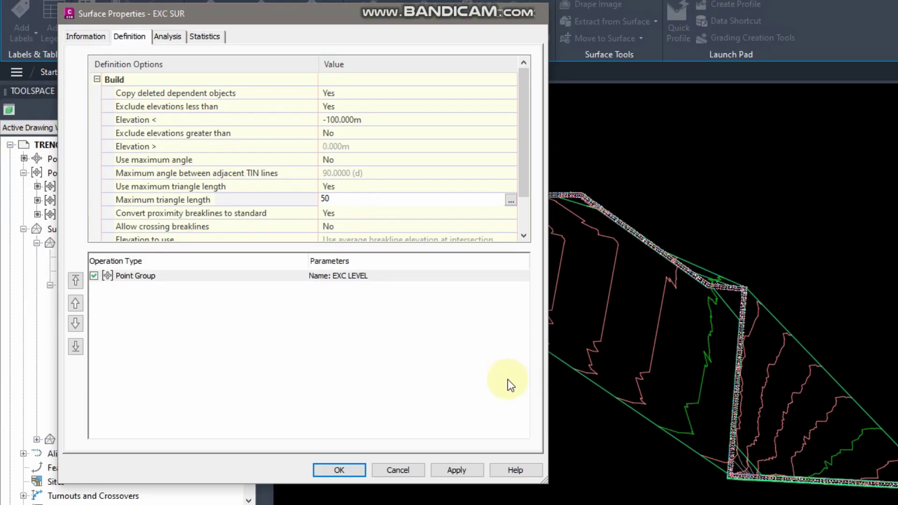
pyautogui.click(456, 504)
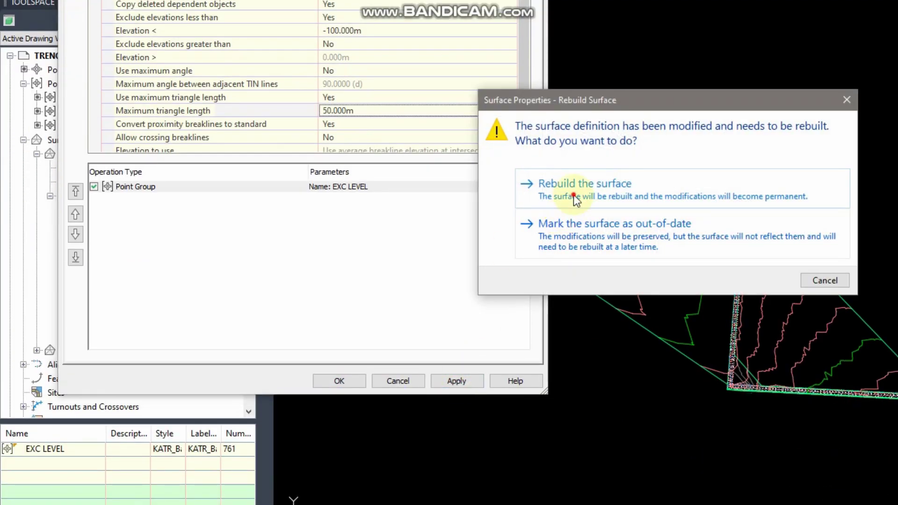
pyautogui.click(574, 196)
pyautogui.click(323, 379)
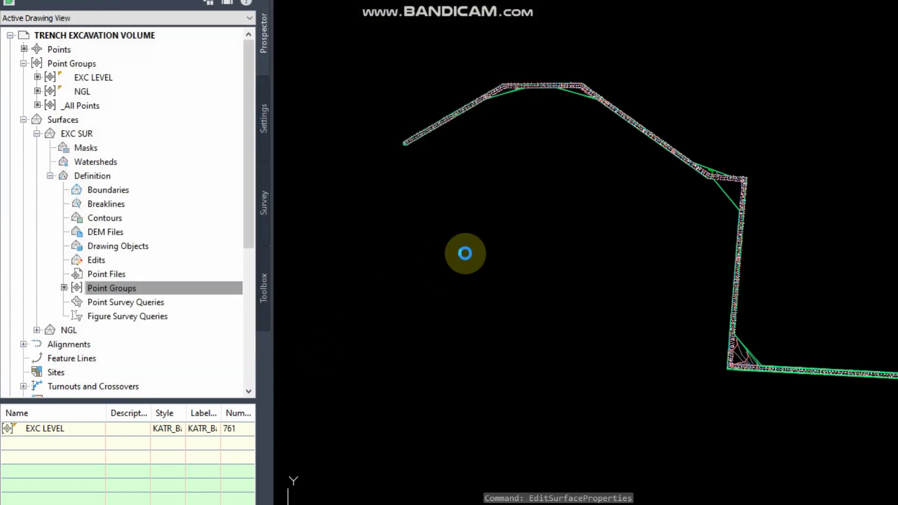
# - Examine how the borders and contours of both surfaces cut across the lower trench corner compared with the survey points
pyautogui.scroll(8, 612, 345)
pyautogui.scroll(6, 672, 236)
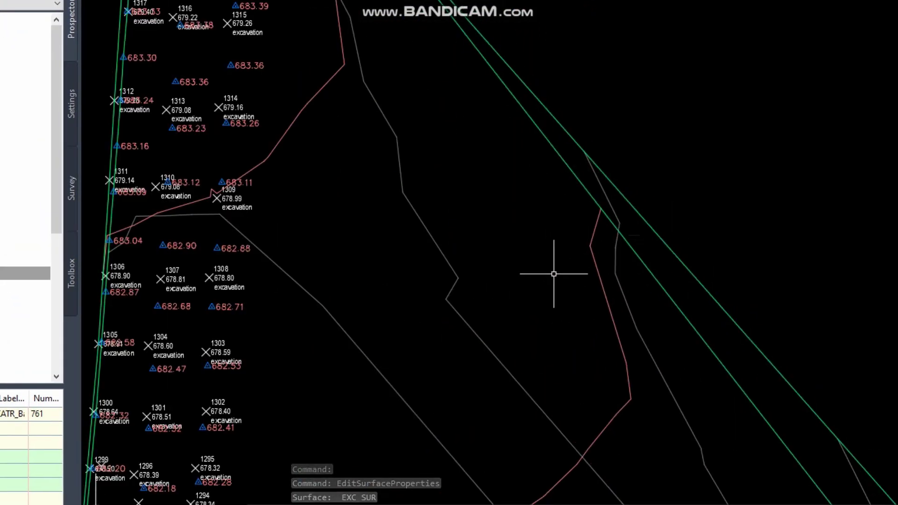
pyautogui.scroll(-7, 537, 289)
pyautogui.scroll(3, 486, 327)
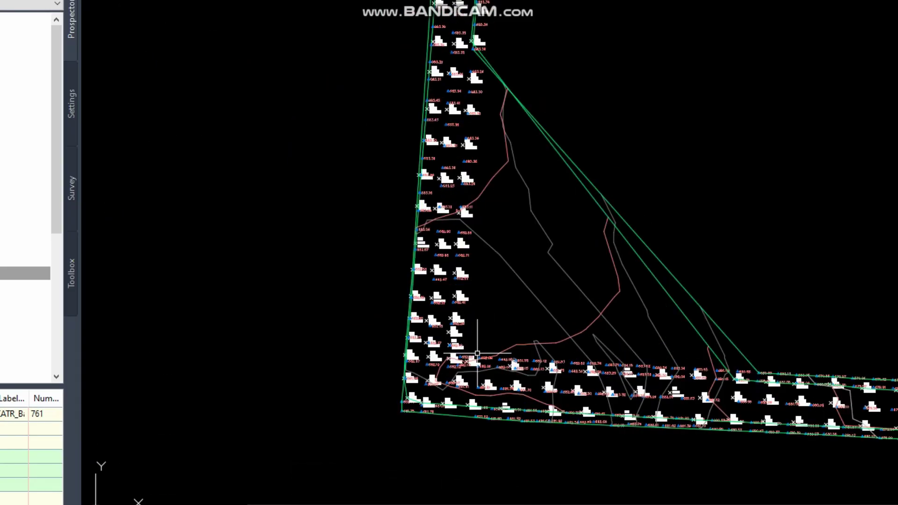
pyautogui.scroll(2, 477, 354)
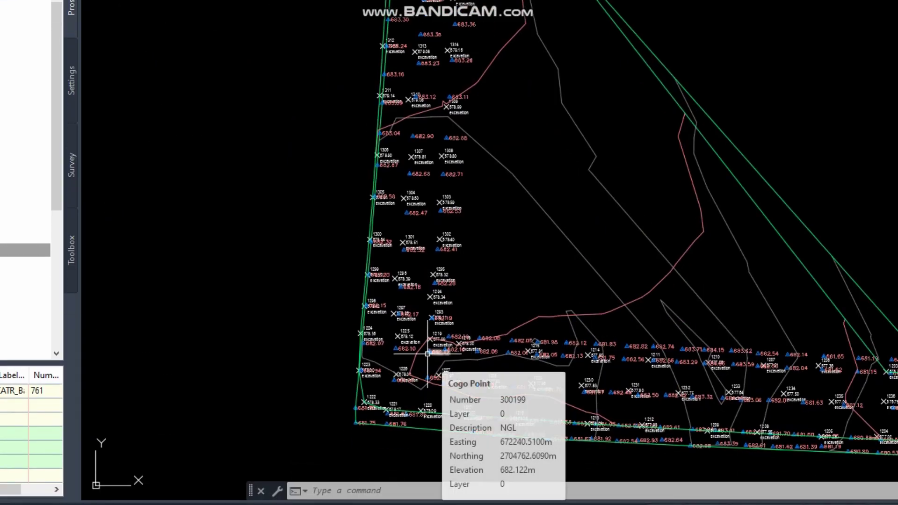
pyautogui.scroll(-4, 458, 346)
pyautogui.scroll(2, 456, 359)
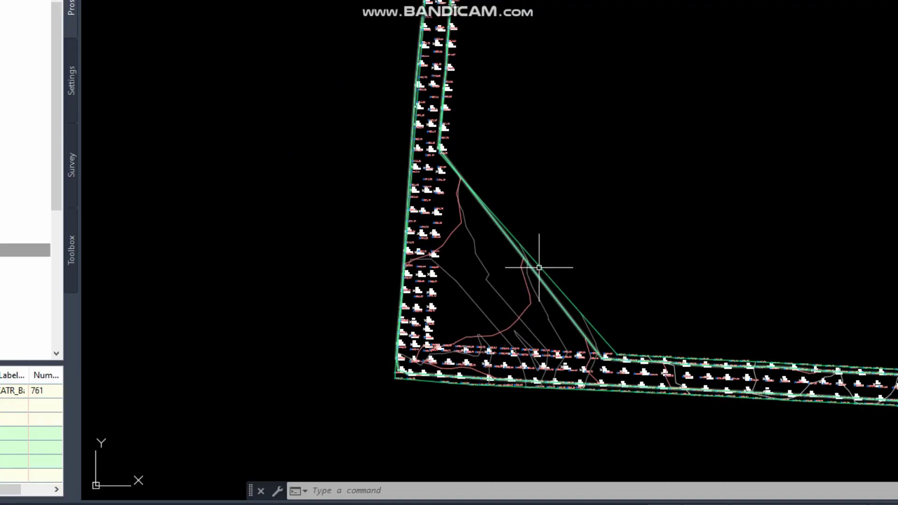
pyautogui.scroll(-5, 498, 345)
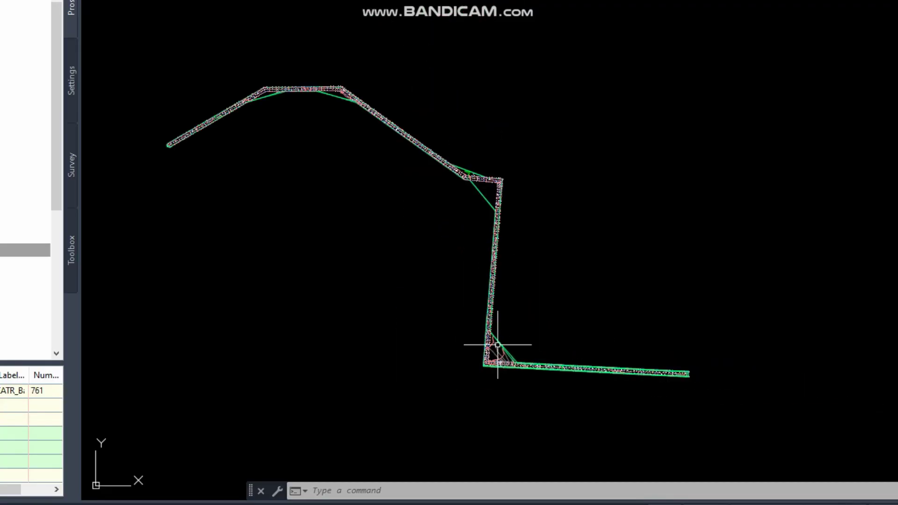
pyautogui.scroll(3, 290, 133)
pyautogui.scroll(-3, 367, 140)
pyautogui.scroll(4, 575, 377)
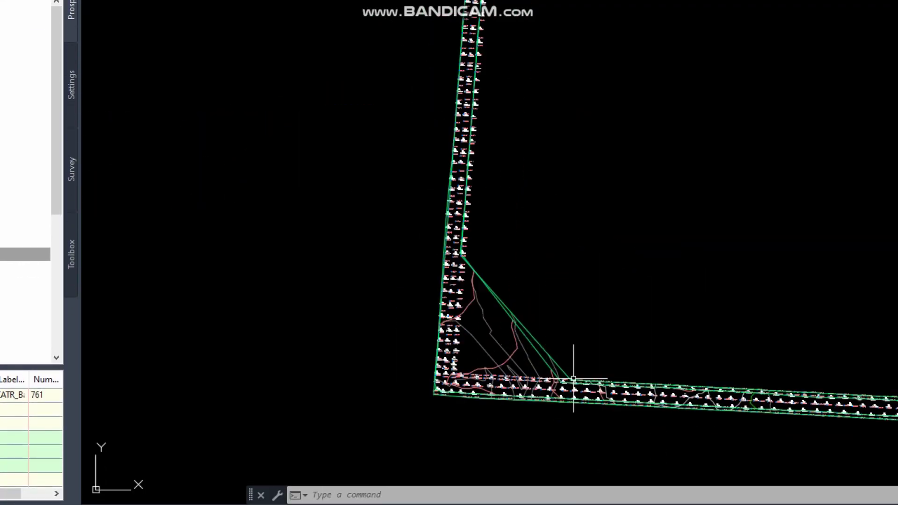
pyautogui.scroll(2, 396, 415)
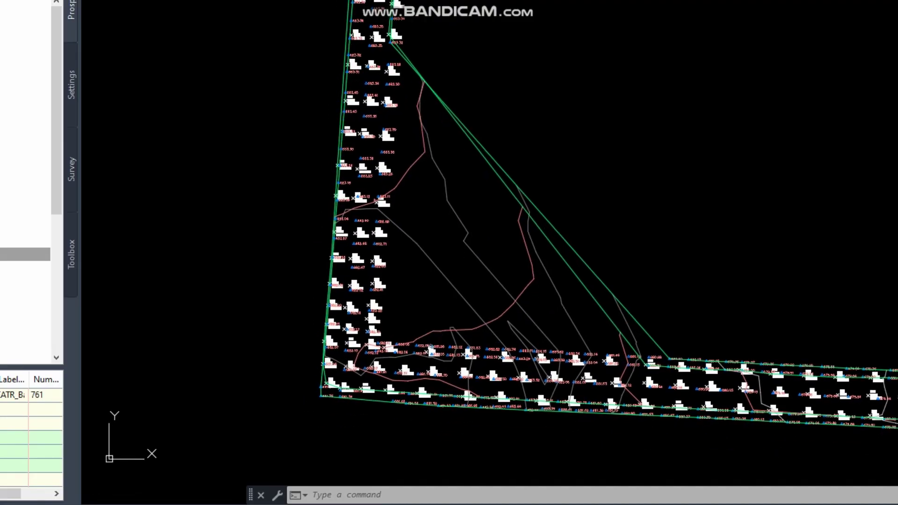
# - Edit the EXC SUR surface's style to show triangles and hide the major and minor contours in plan view
pyautogui.click(537, 225)
pyautogui.rightClick(537, 225)
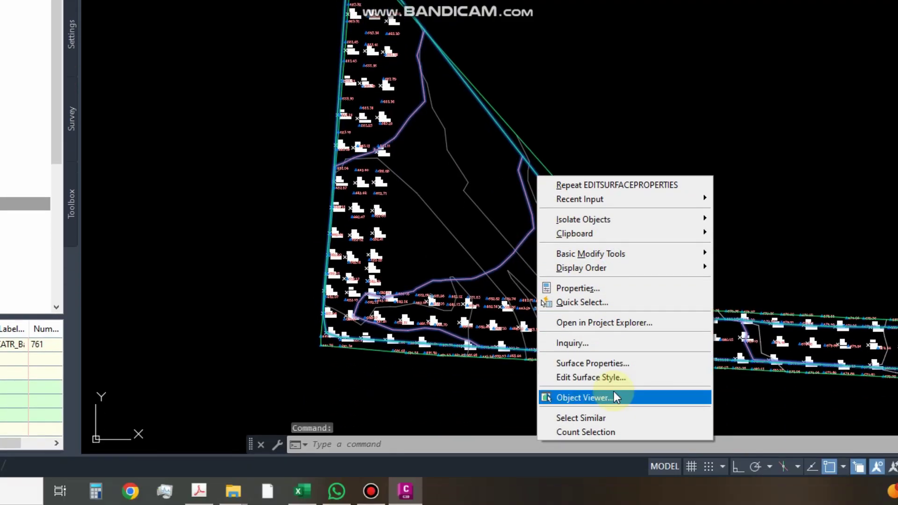
pyautogui.click(613, 378)
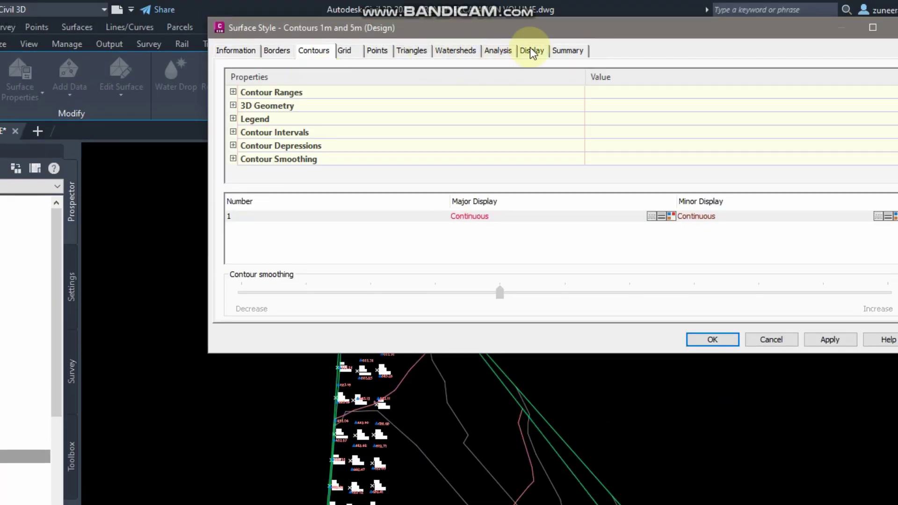
pyautogui.click(538, 27)
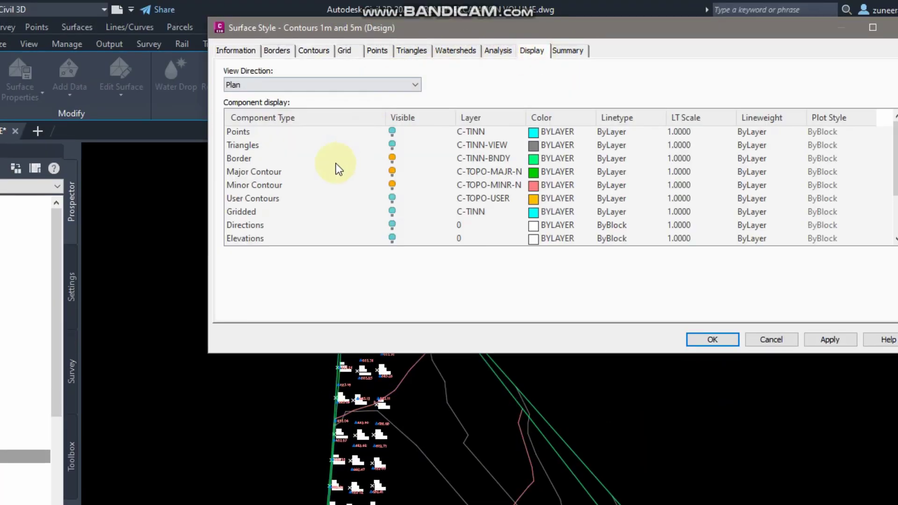
pyautogui.click(391, 145)
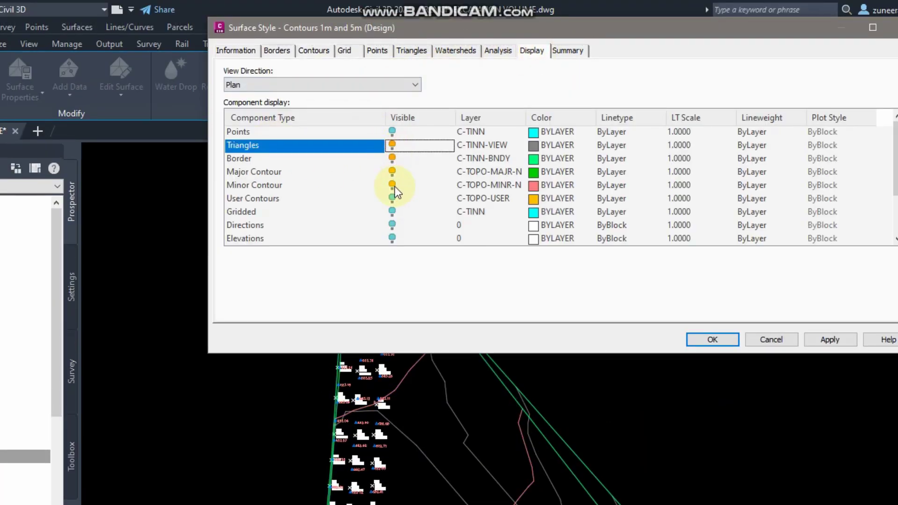
pyautogui.click(393, 173)
pyautogui.click(392, 185)
pyautogui.click(829, 340)
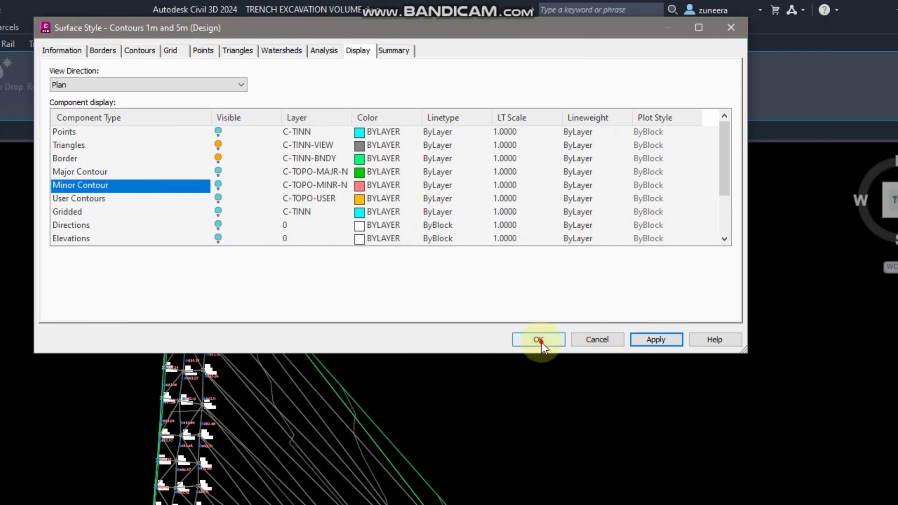
pyautogui.click(538, 339)
# - Delete the long TIN lines of the EXC SUR surface that span the open area inside the lower trench corner
pyautogui.click(323, 401)
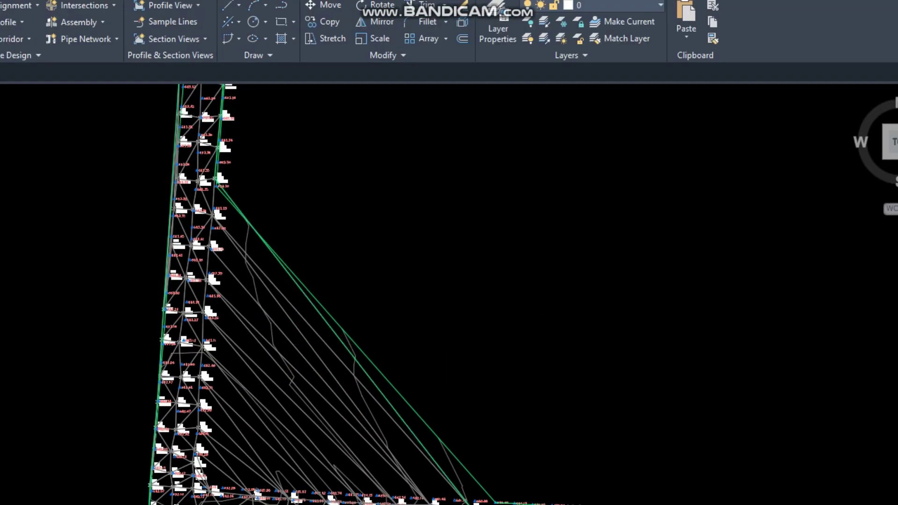
pyautogui.rightClick(322, 400)
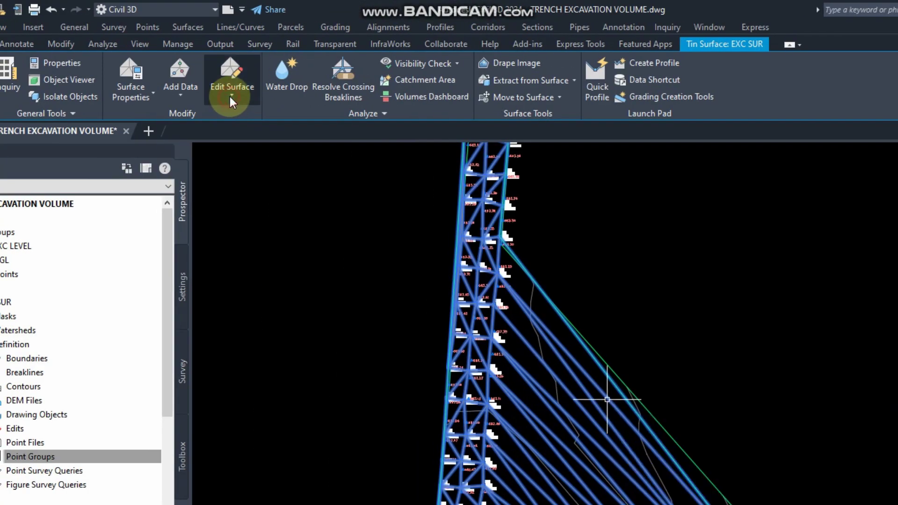
pyautogui.click(230, 94)
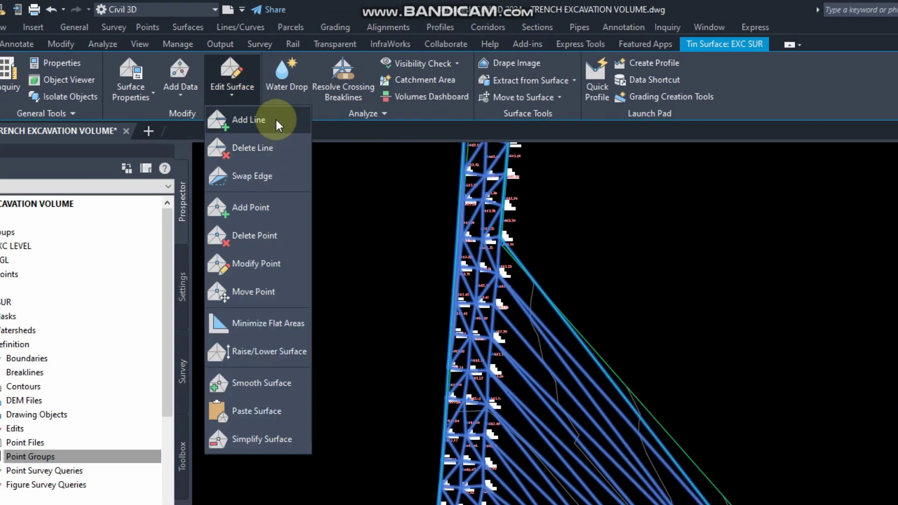
pyautogui.click(261, 147)
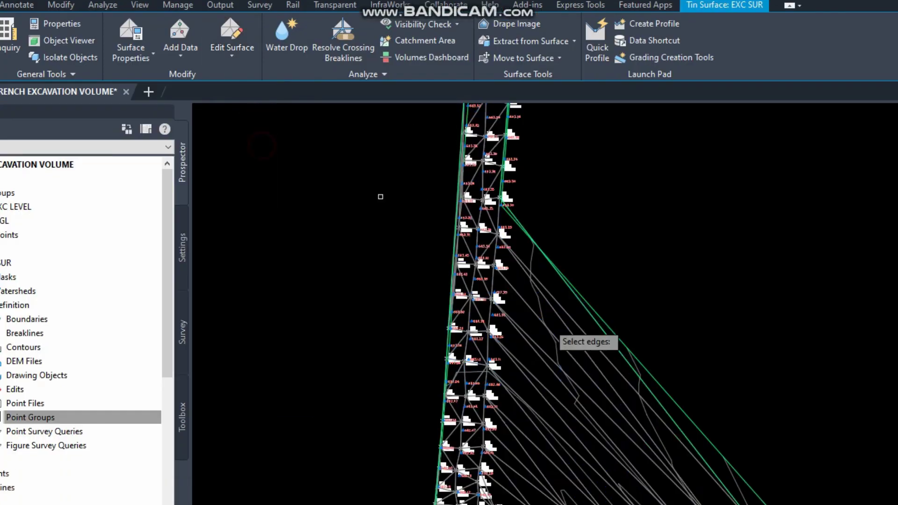
pyautogui.click(734, 363)
pyautogui.click(522, 462)
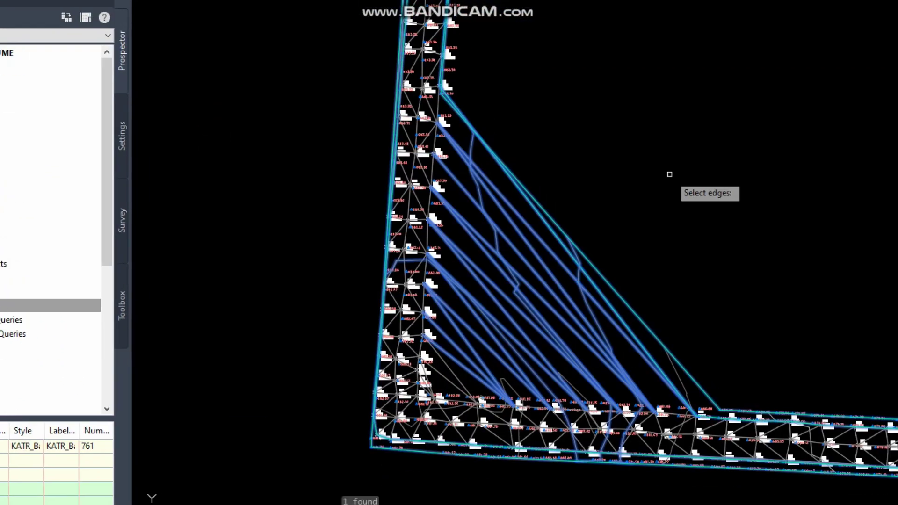
pyautogui.press('Return')
pyautogui.click(491, 315)
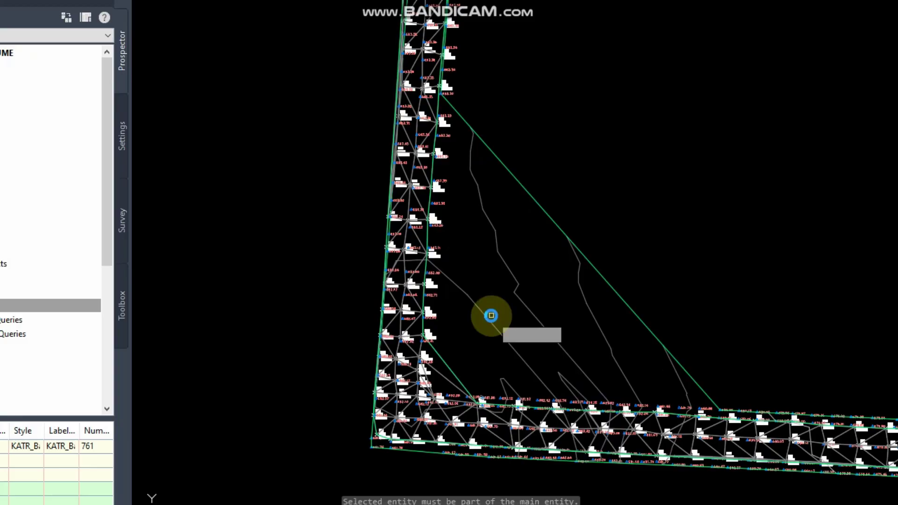
# - Leave the line deletion and examine the EXC SUR triangulation at the upper trench bends and the far trench end
pyautogui.click(518, 327)
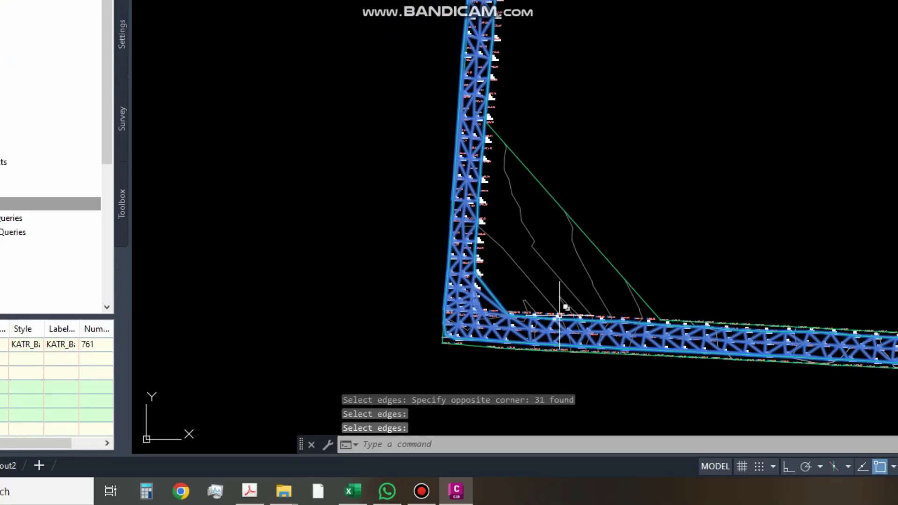
pyautogui.scroll(-5, 559, 316)
pyautogui.scroll(10, 542, 19)
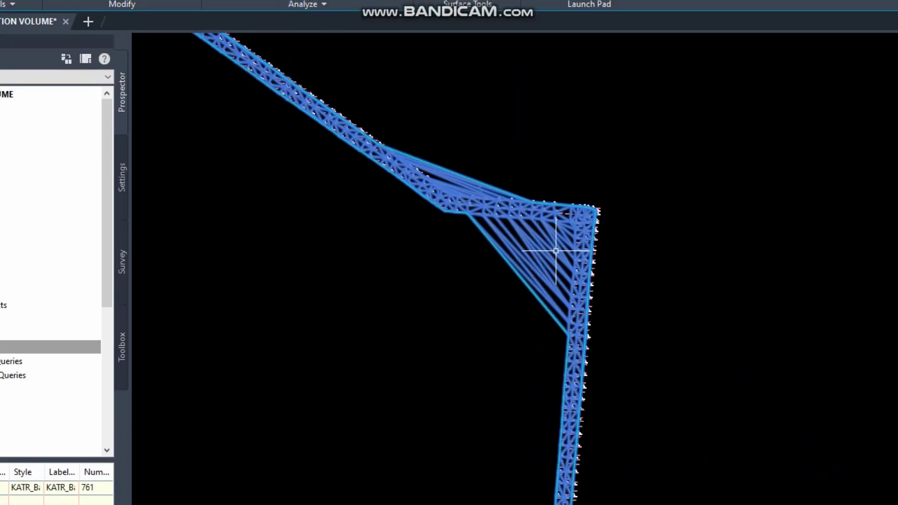
pyautogui.scroll(-4, 553, 297)
pyautogui.scroll(1, 478, 220)
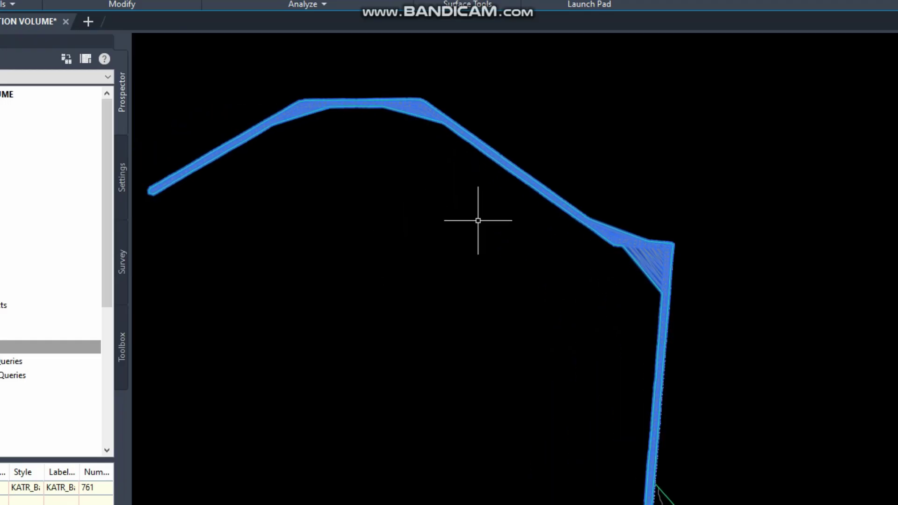
pyautogui.scroll(-1, 398, 261)
pyautogui.scroll(1, 344, 166)
pyautogui.scroll(6, 329, 238)
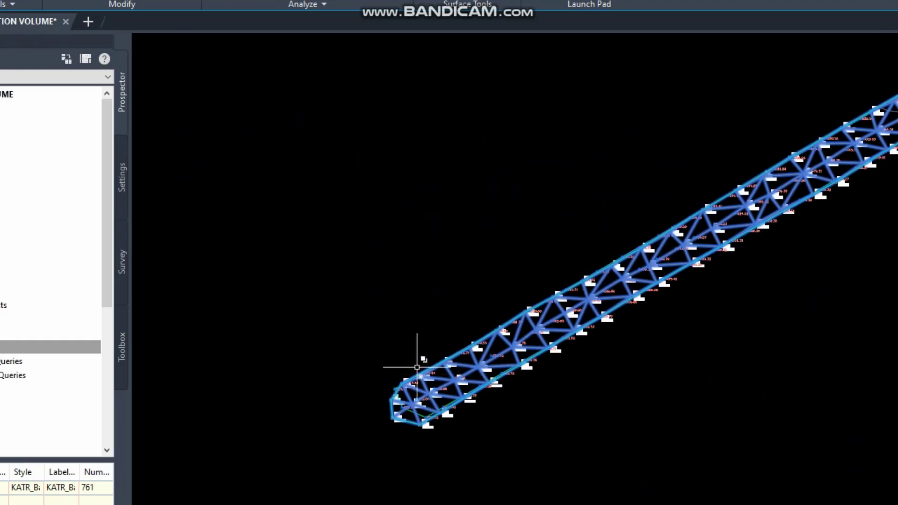
pyautogui.press('Escape')
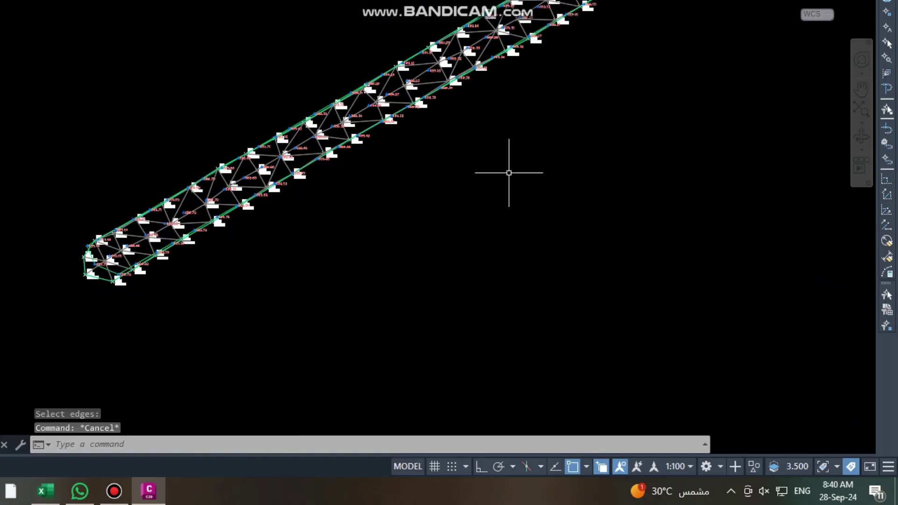
pyautogui.scroll(-6, 220, 135)
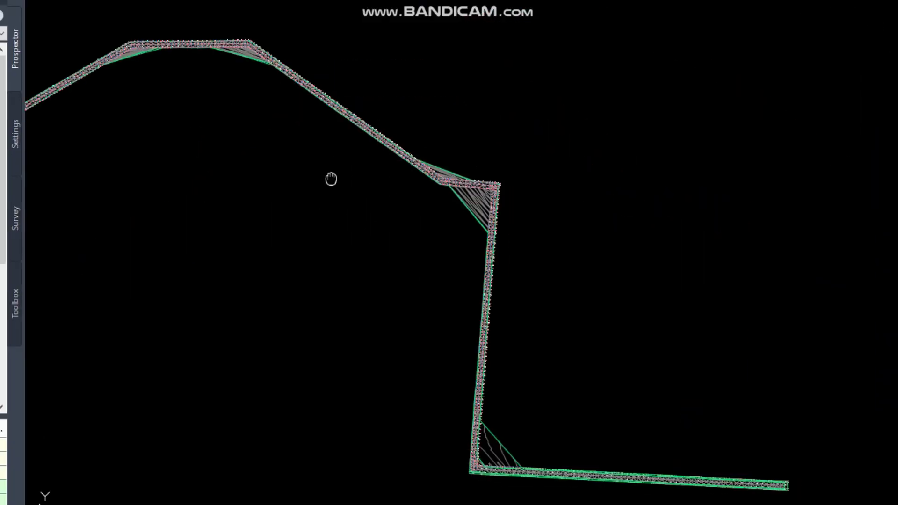
pyautogui.scroll(-2, 417, 200)
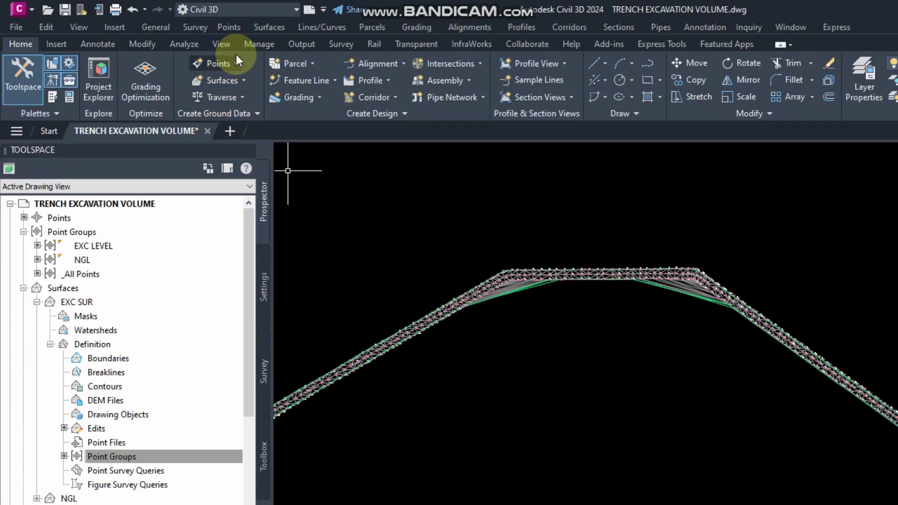
# - Start a new TIN volume surface from the Volumes Dashboard and name it VOLUME
pyautogui.click(192, 43)
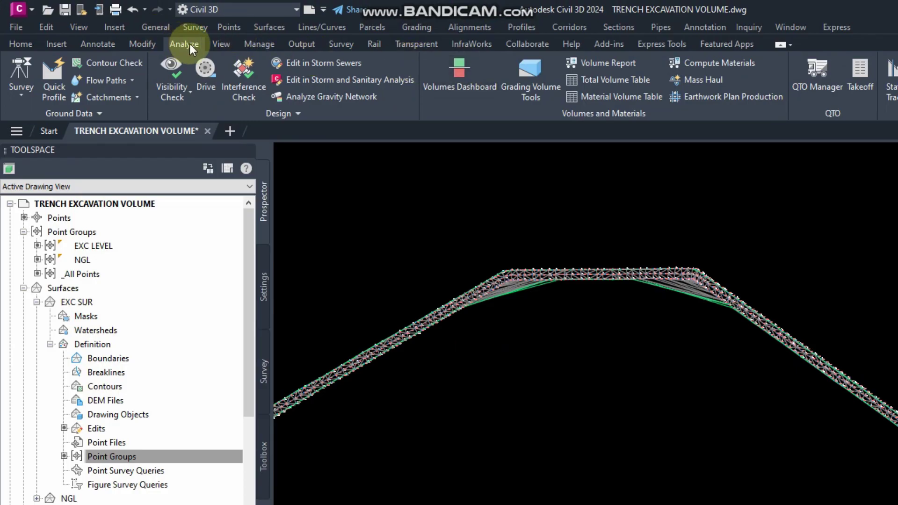
pyautogui.click(468, 94)
pyautogui.click(338, 93)
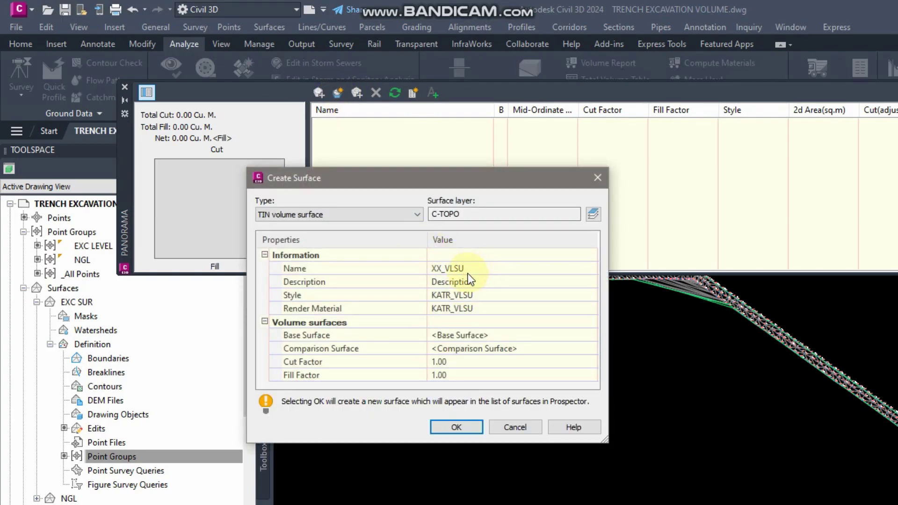
pyautogui.click(450, 269)
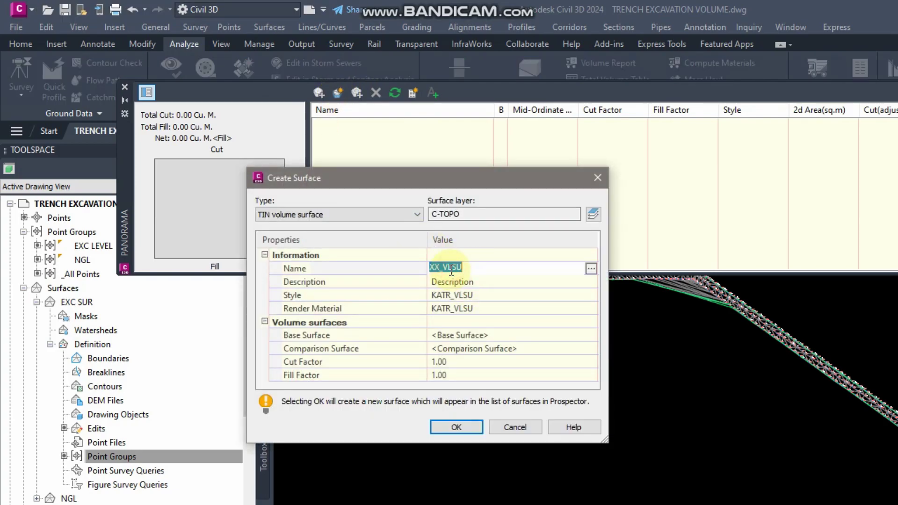
# - Assign NGL as the base surface and EXC SUR as the comparison surface, and create the volume surface
pyautogui.click(472, 336)
pyautogui.click(591, 336)
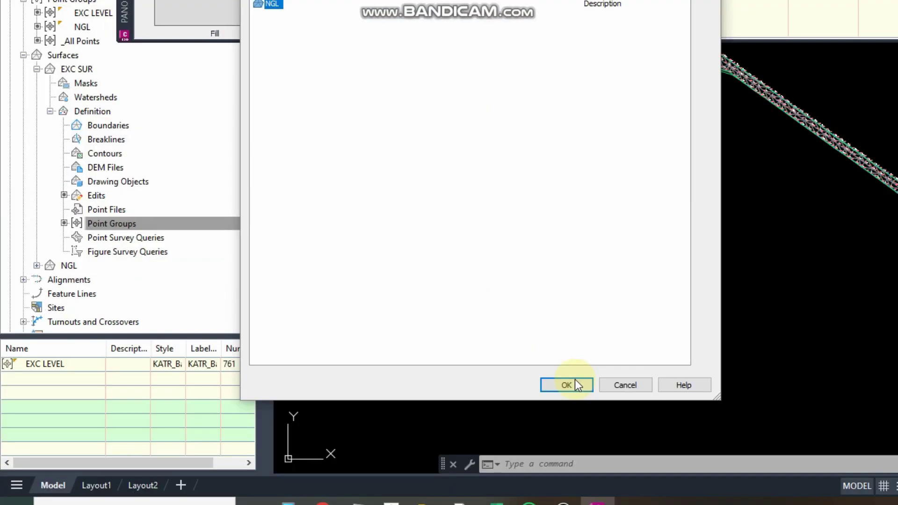
pyautogui.click(574, 379)
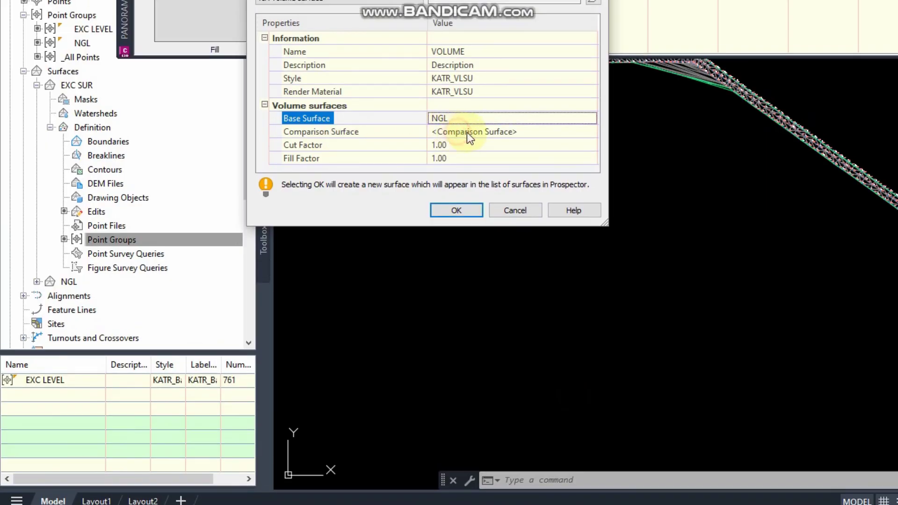
pyautogui.click(468, 127)
pyautogui.click(590, 132)
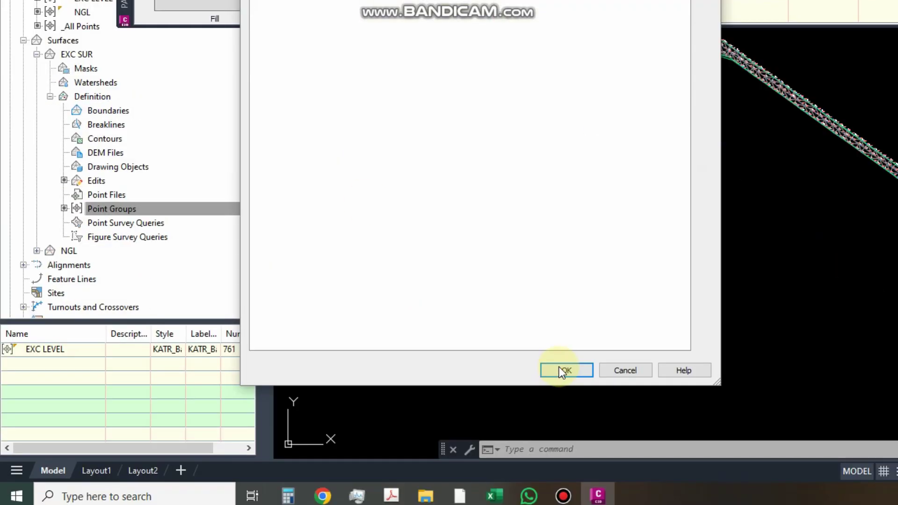
pyautogui.click(563, 371)
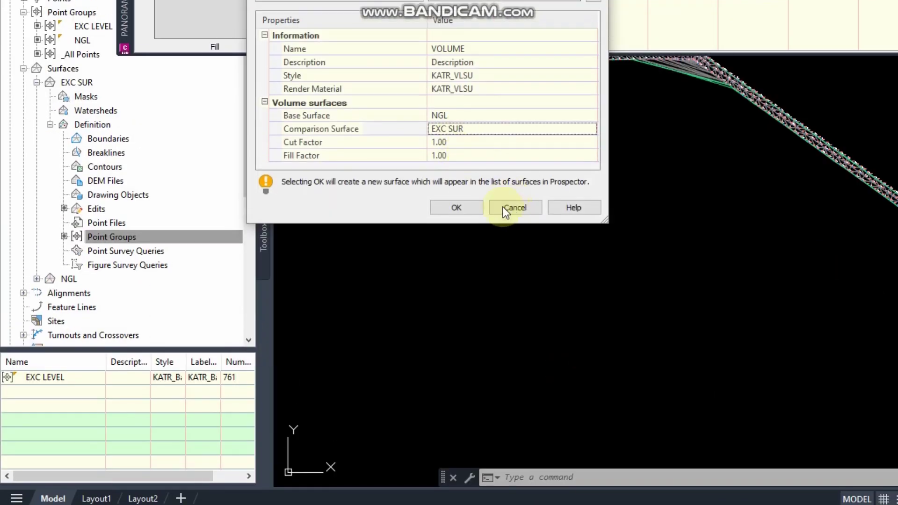
pyautogui.click(468, 208)
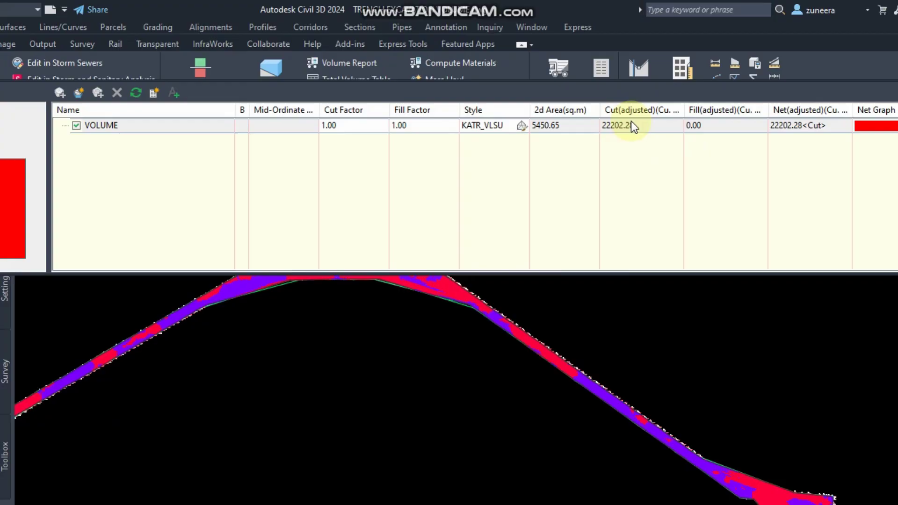
# - Review the VOLUME surface's cut and fill quantities, close the dashboard and inspect the surface's colour shading along the trench
pyautogui.click(627, 126)
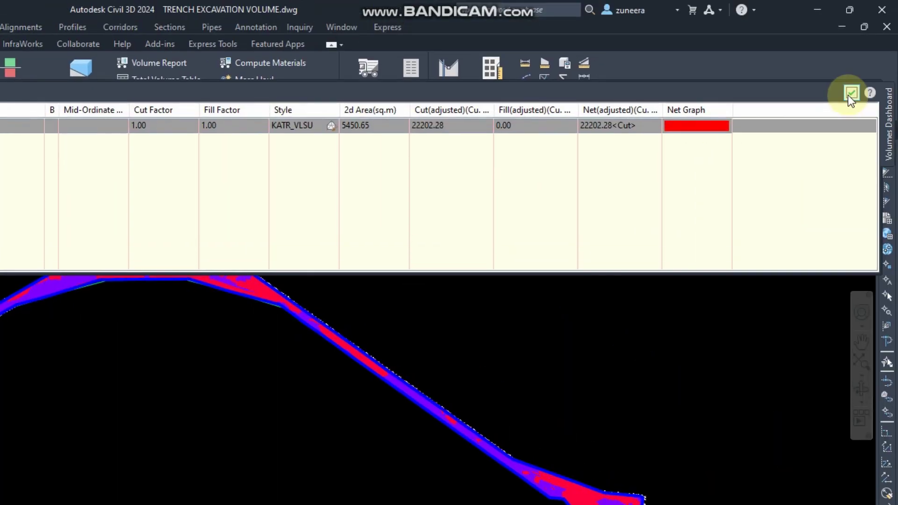
pyautogui.click(850, 94)
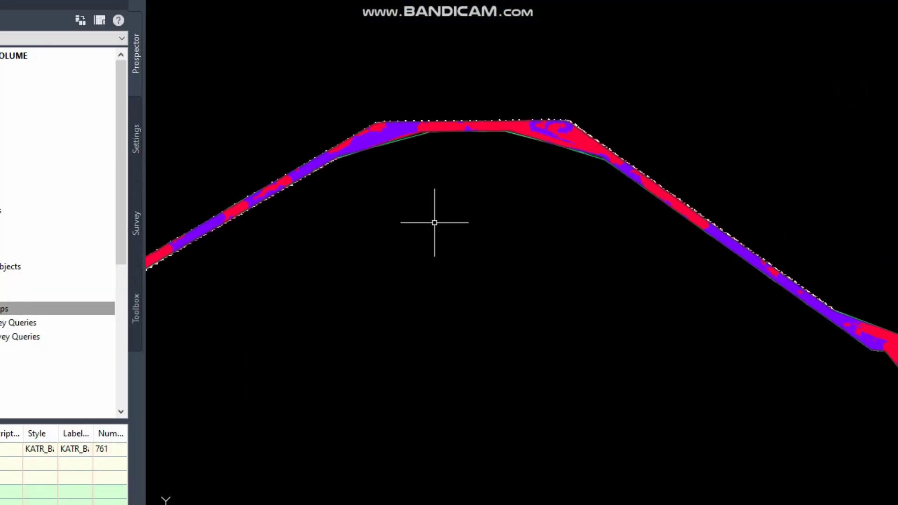
pyautogui.scroll(-3, 581, 156)
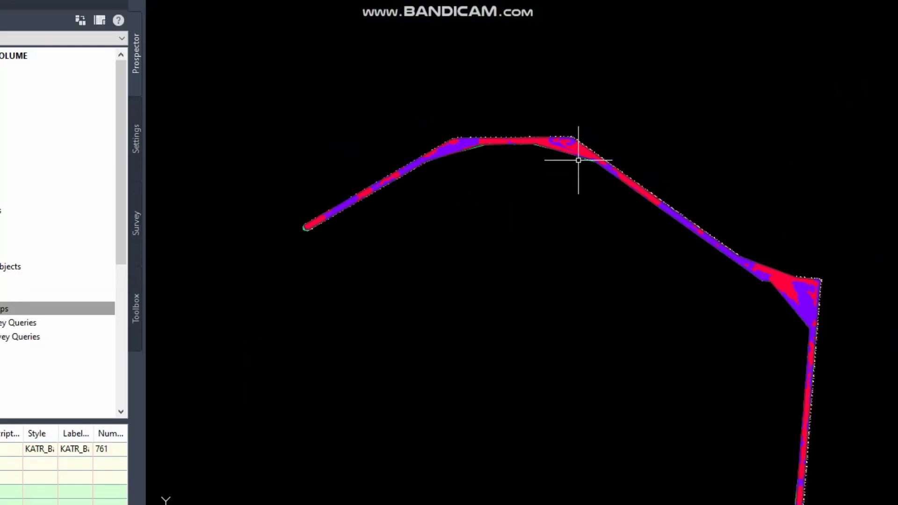
pyautogui.scroll(5, 294, 220)
pyautogui.scroll(-4, 333, 234)
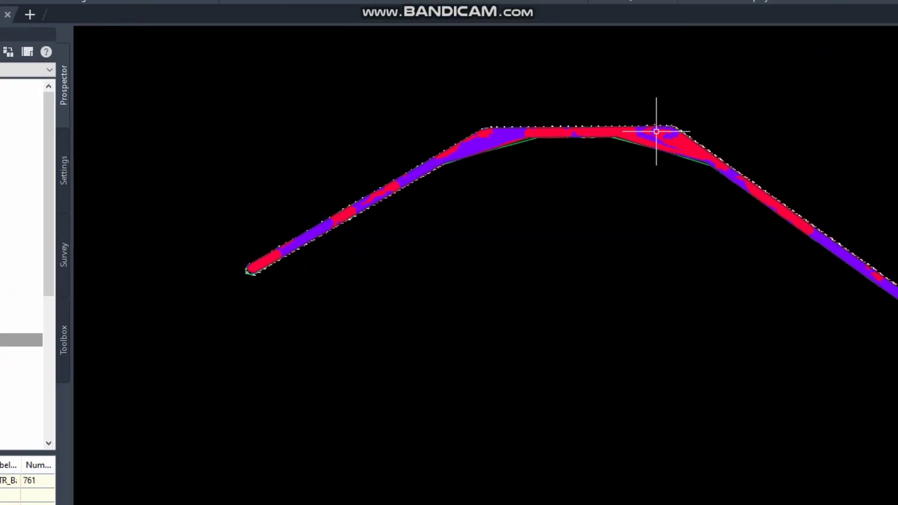
pyautogui.scroll(-2, 491, 162)
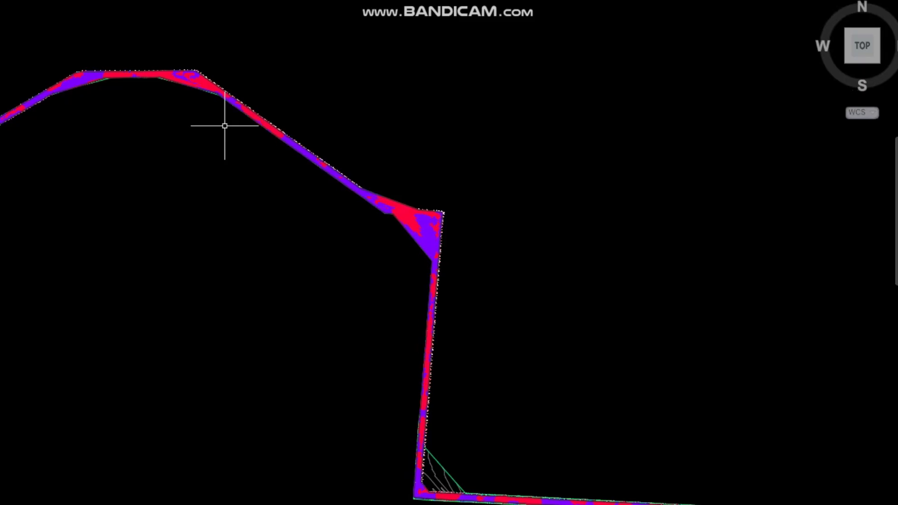
pyautogui.scroll(4, 96, 73)
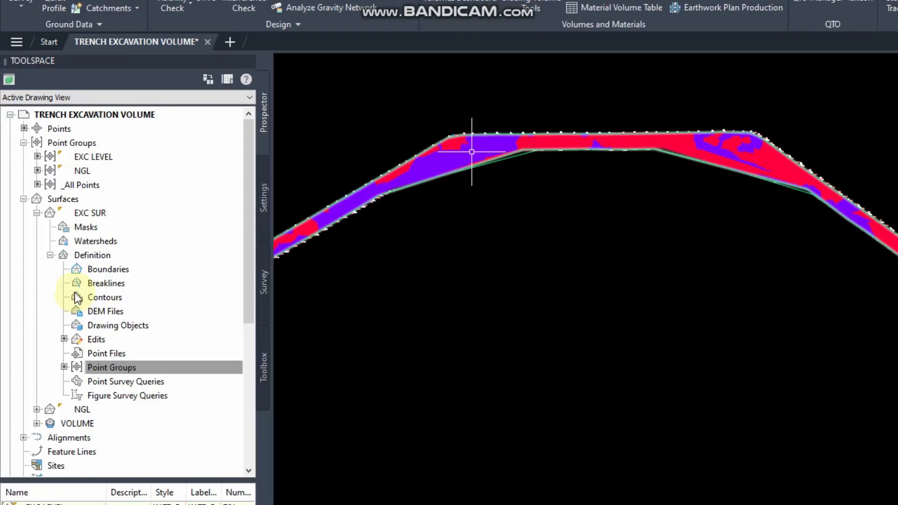
# - Run an elevation analysis with 3 ranges in the VOLUME surface's properties and apply it to the surface
pyautogui.click(68, 343)
pyautogui.click(37, 214)
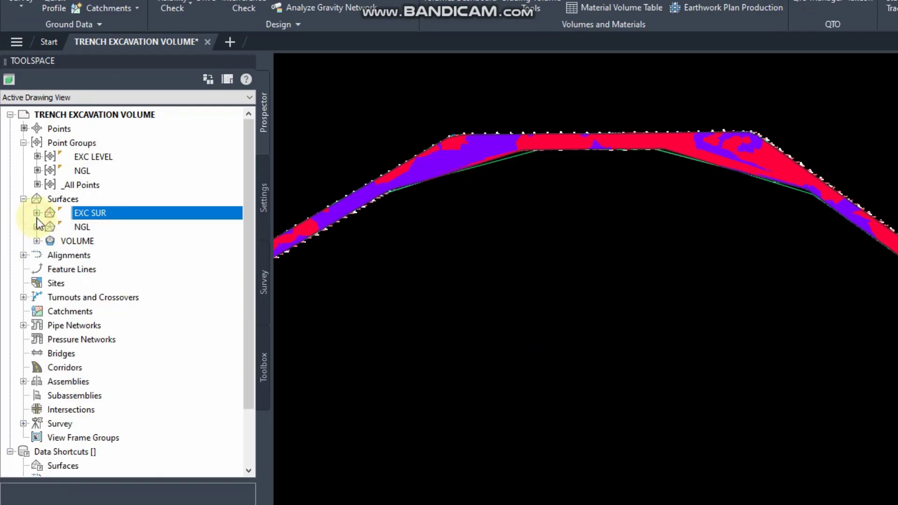
pyautogui.click(37, 241)
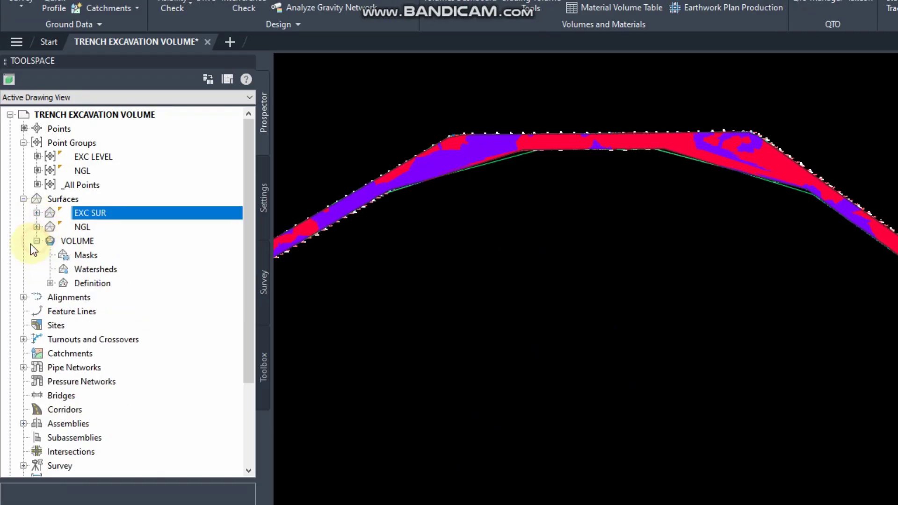
pyautogui.rightClick(76, 242)
pyautogui.click(134, 257)
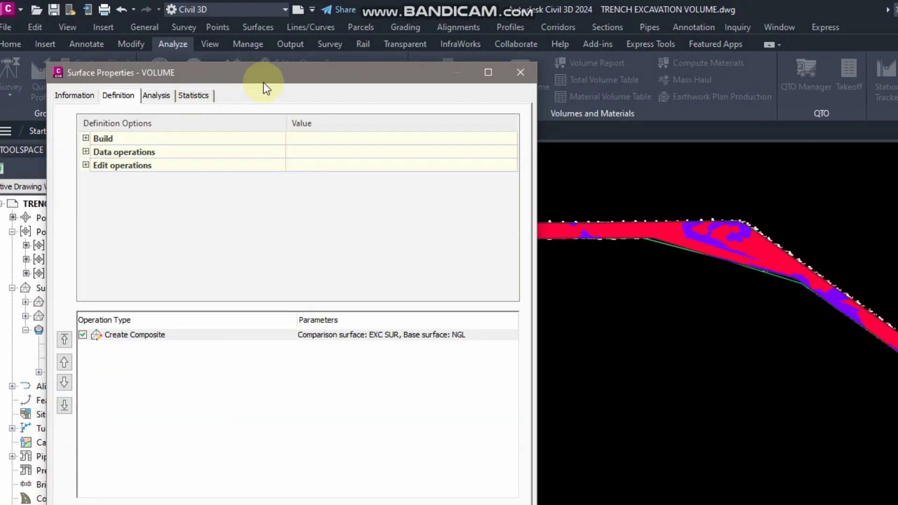
pyautogui.moveTo(255, 14); pyautogui.dragTo(475, 8)
pyautogui.click(378, 25)
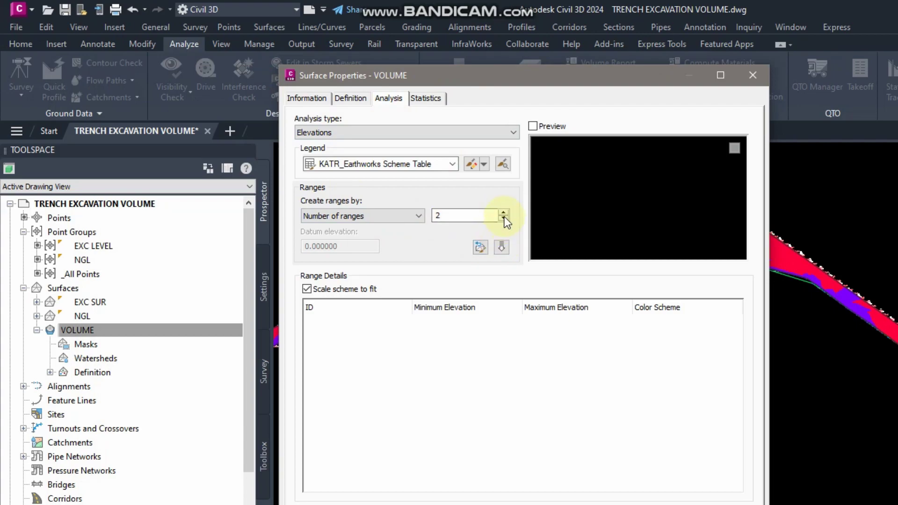
pyautogui.click(501, 246)
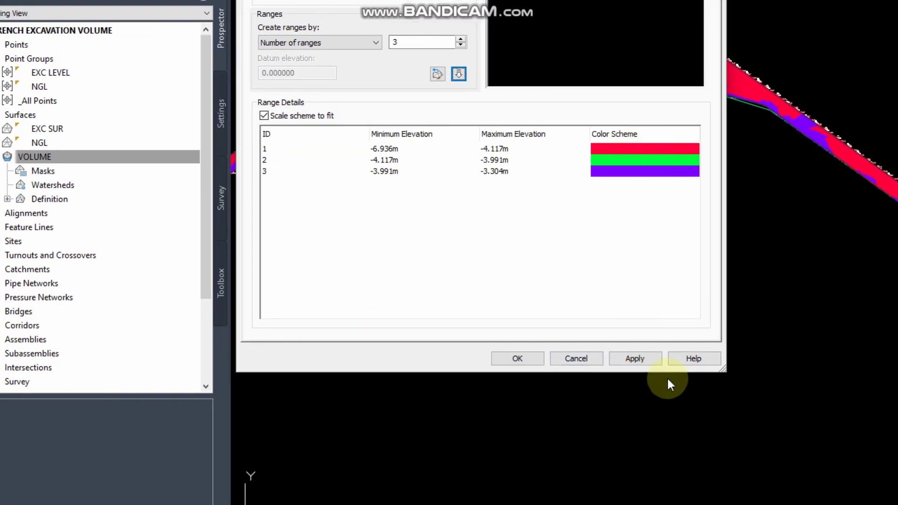
pyautogui.click(669, 360)
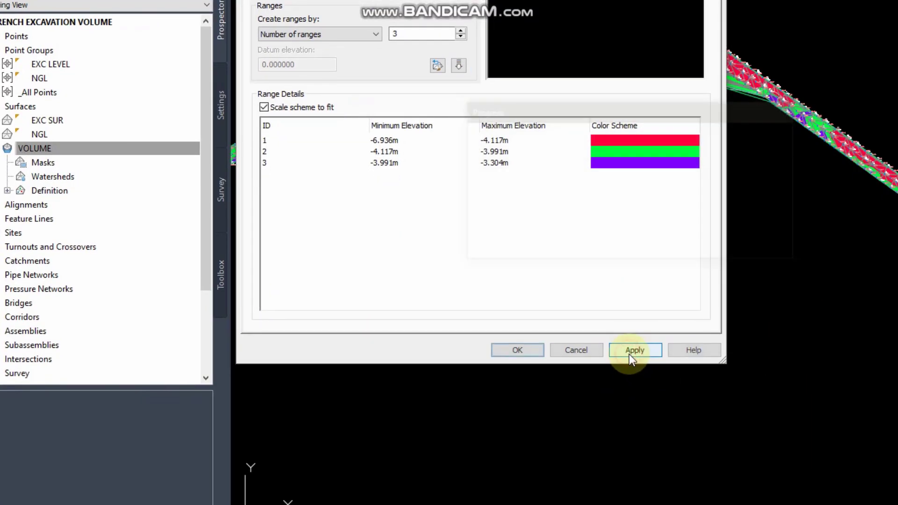
pyautogui.click(517, 350)
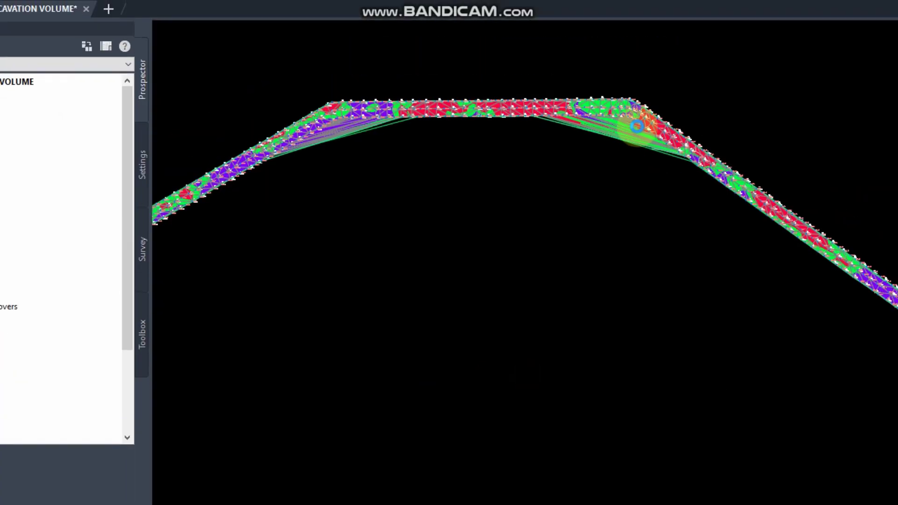
# - Inspect the elevation colour bands at the trench bends and reopen the Volumes Dashboard for the VOLUME surface
pyautogui.scroll(5, 576, 157)
pyautogui.scroll(-5, 498, 272)
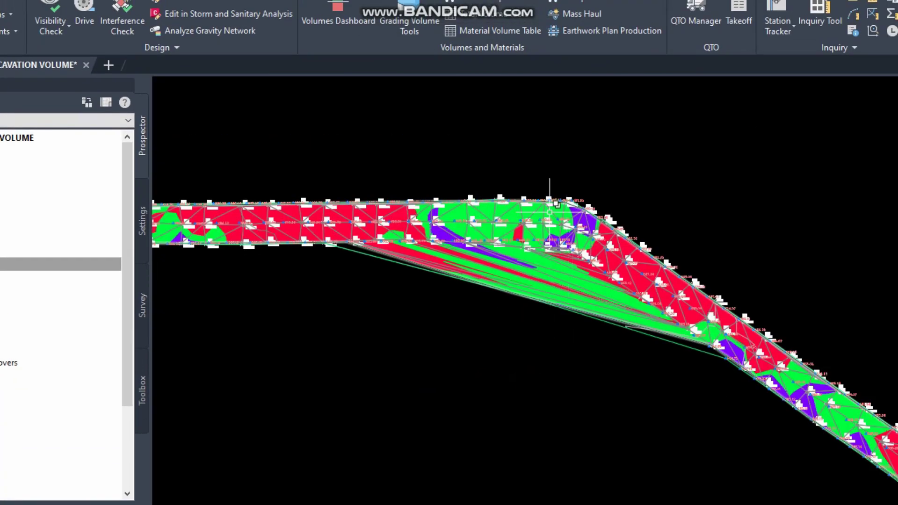
pyautogui.scroll(-5, 456, 235)
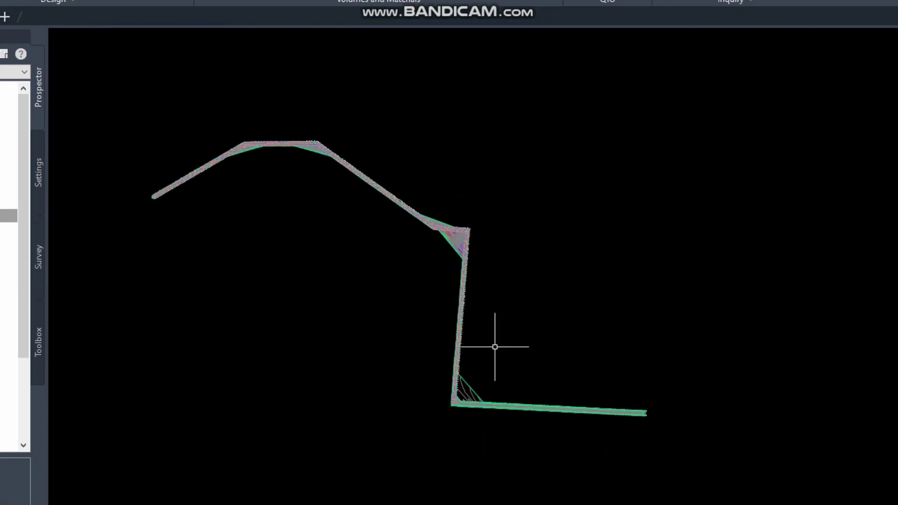
pyautogui.scroll(-3, 494, 347)
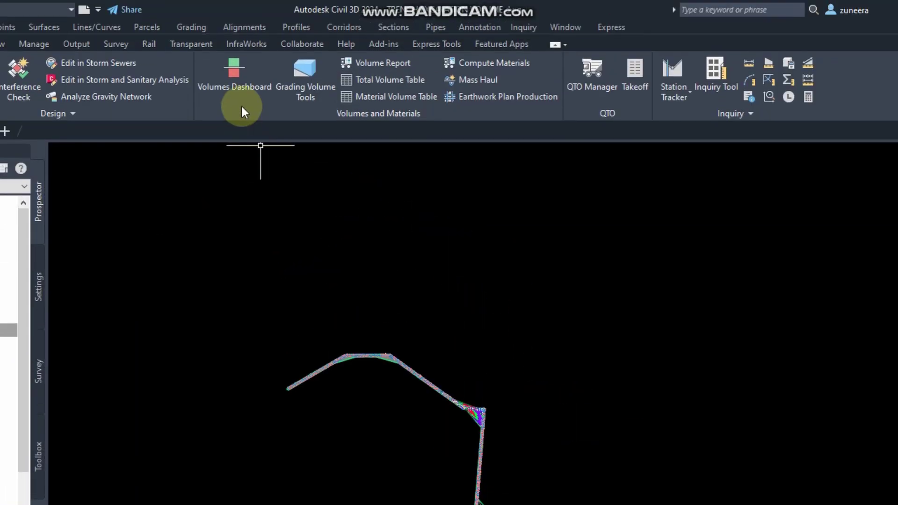
pyautogui.click(240, 78)
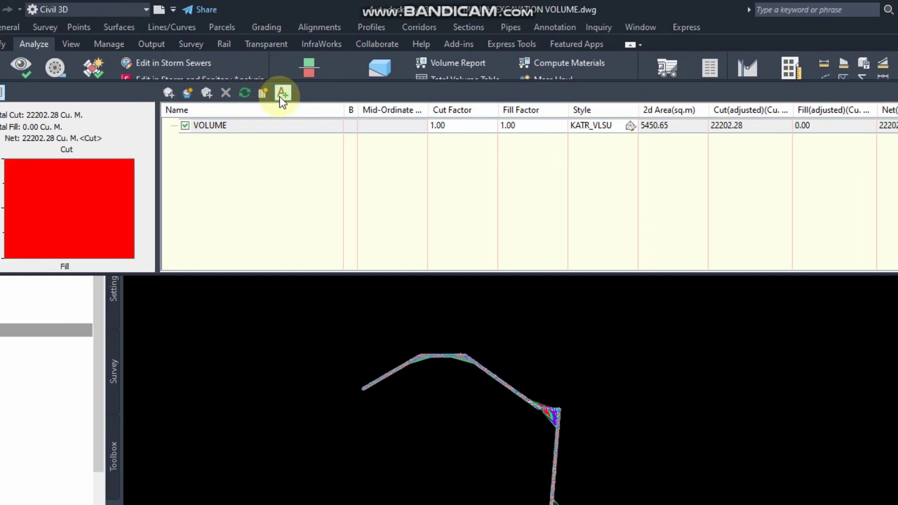